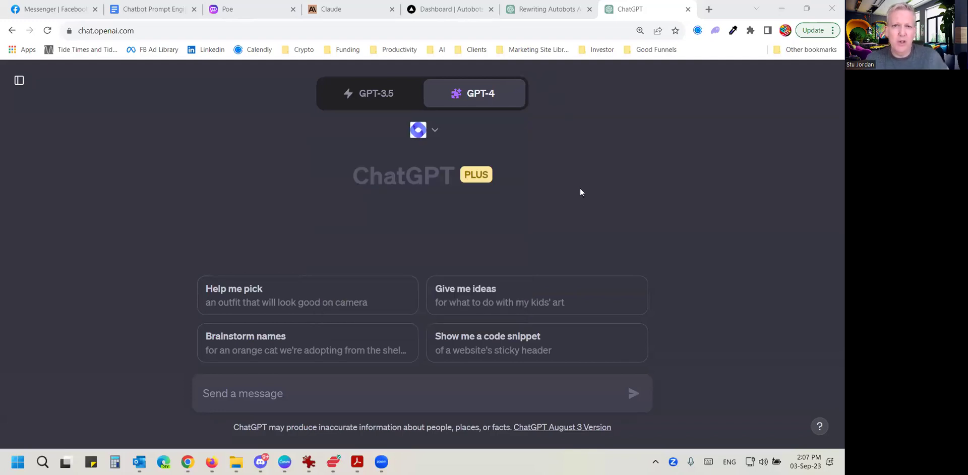
Keep GPT-4 in Plugins mode with WebPilot the only enabled plugin, Wolfram off, zoom reset to 100%
mouse_move(497, 104)
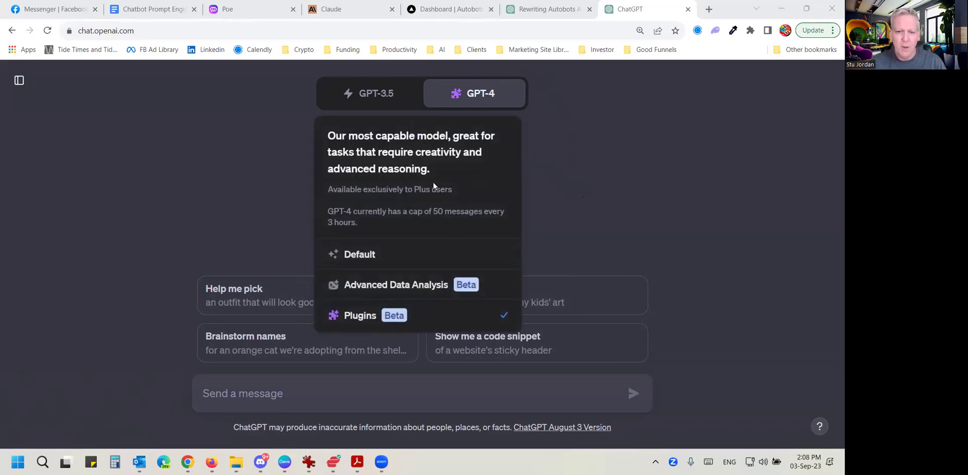
left_click(403, 300)
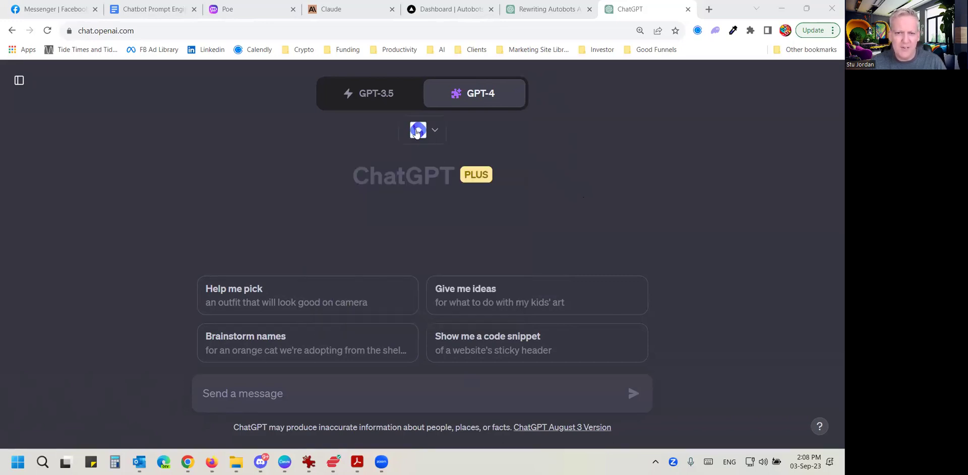
left_click(435, 131)
left_click(435, 131)
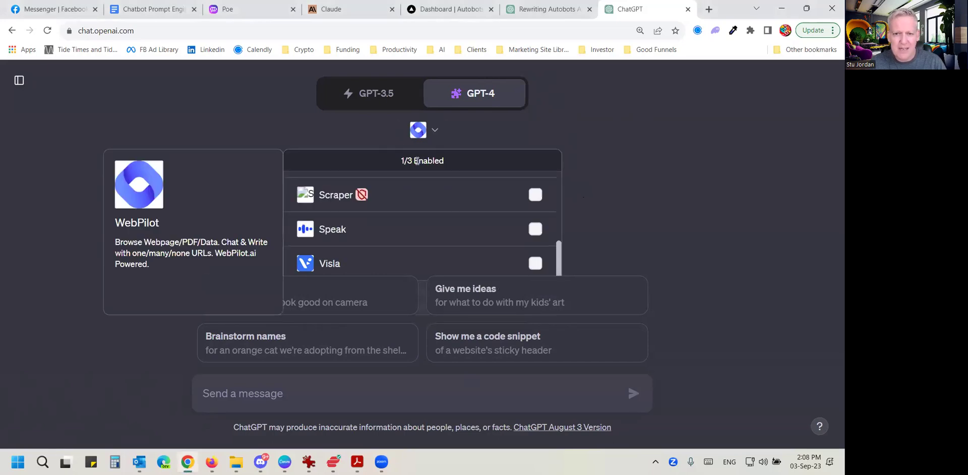
scroll(476, 237, "down", 1)
scroll(477, 237, "down", 1)
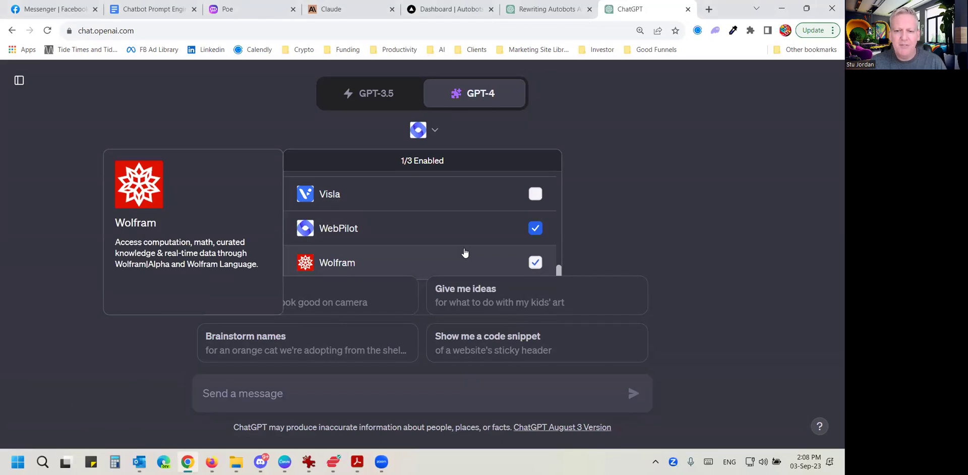
left_click(382, 255)
left_click(382, 255)
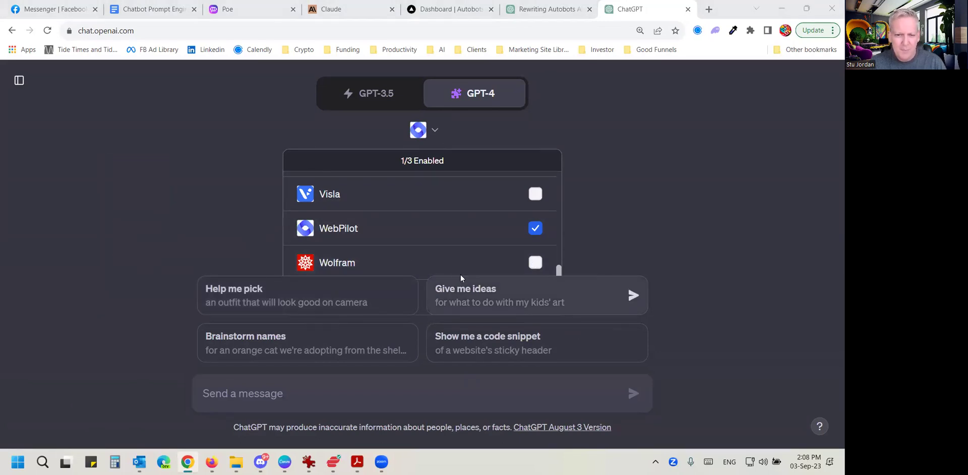
left_click(472, 192)
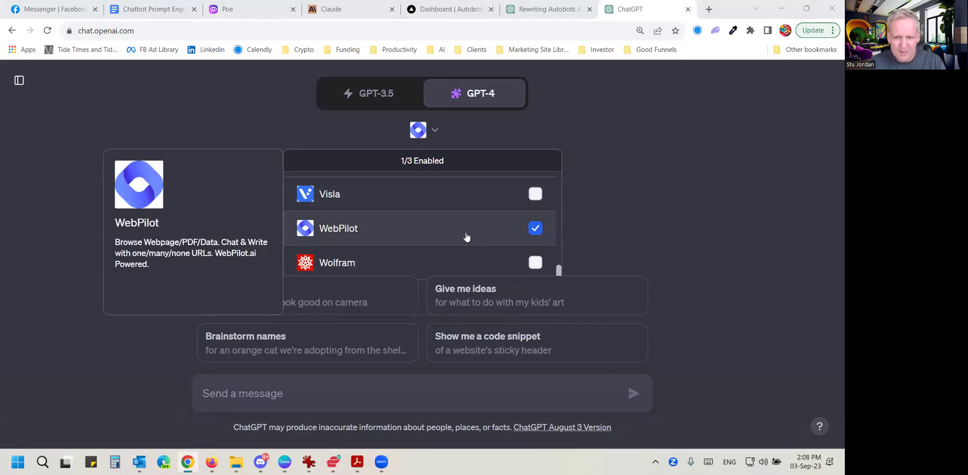
key("ctrl+0")
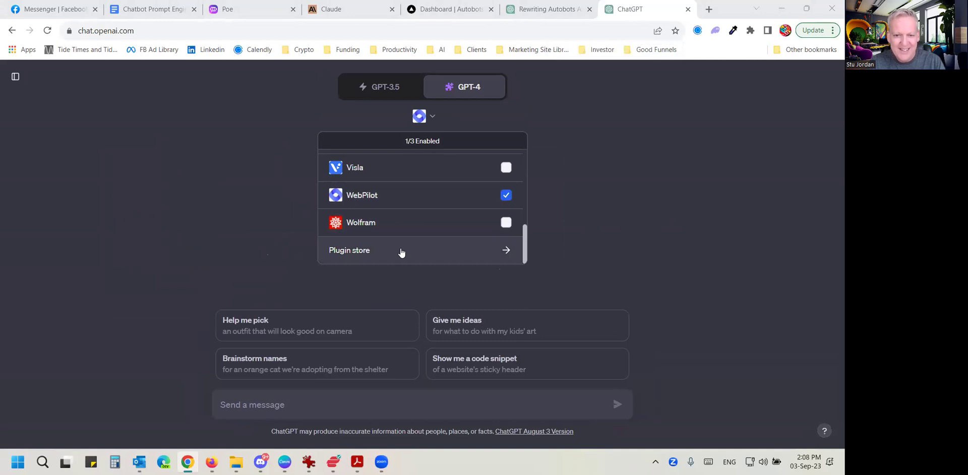
Search the plugin store for 'webpilot', confirm it shows Uninstall, then close the store
left_click(400, 249)
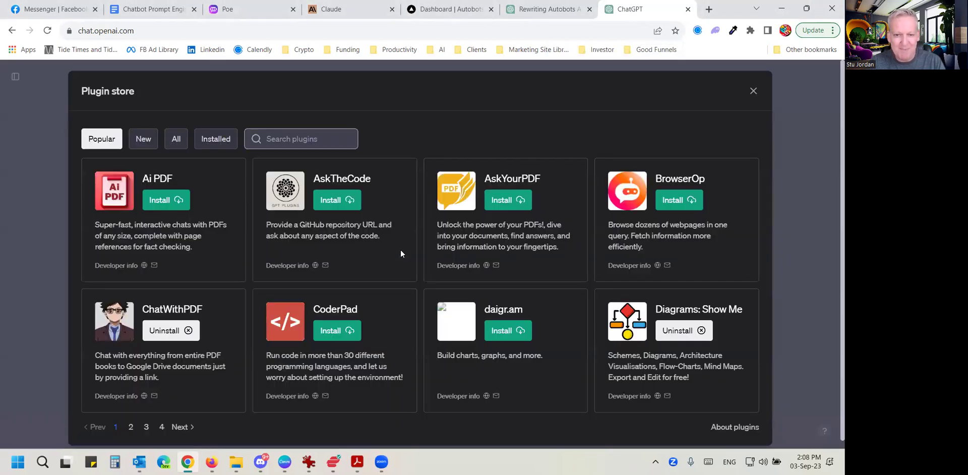
left_click(308, 139)
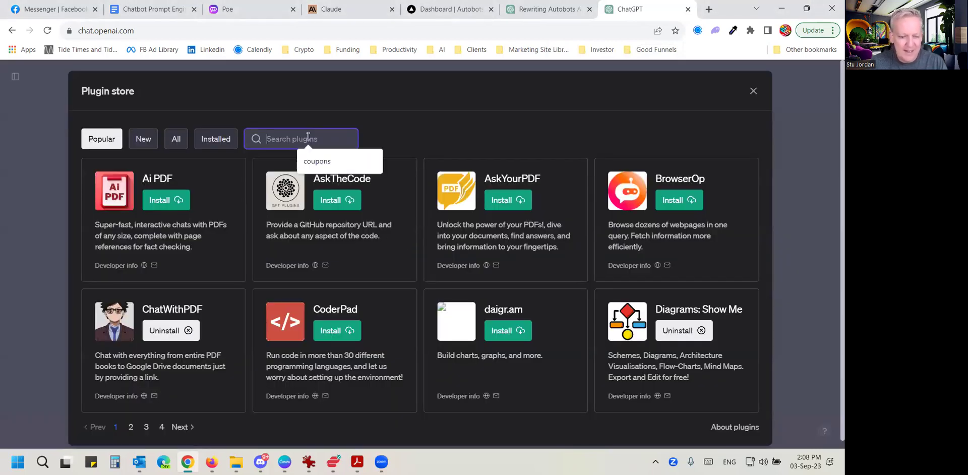
type("webpilot")
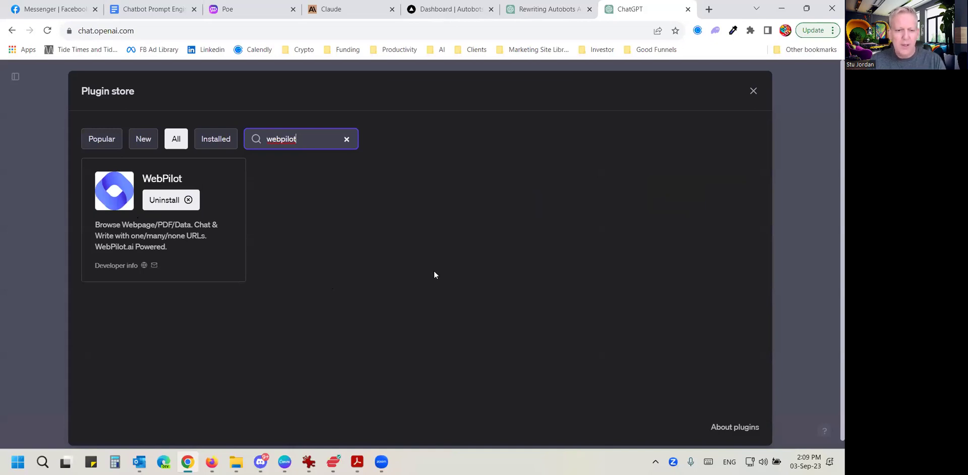
key("Escape")
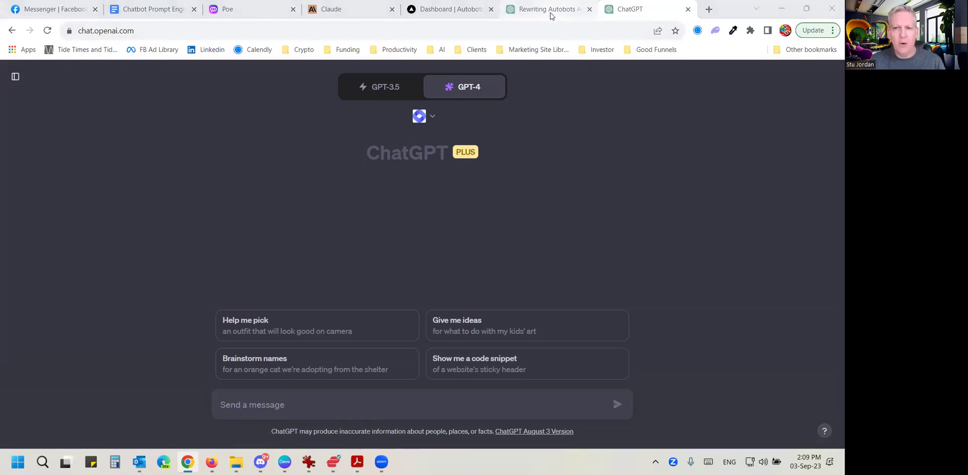
Switch to the 'Rewriting Autobots AI' conversation tab
mouse_move(549, 12)
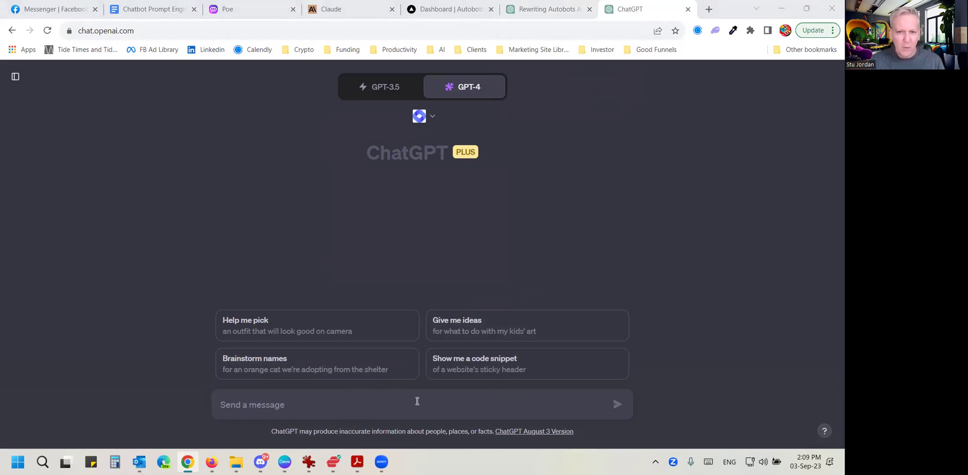
left_click(549, 10)
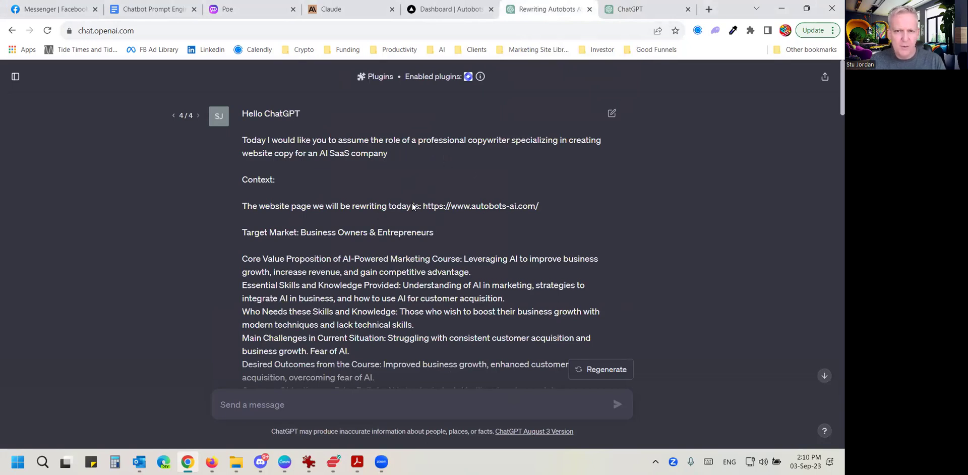
key("ctrl+plus")
key("ctrl+plus")
key("ctrl+plus")
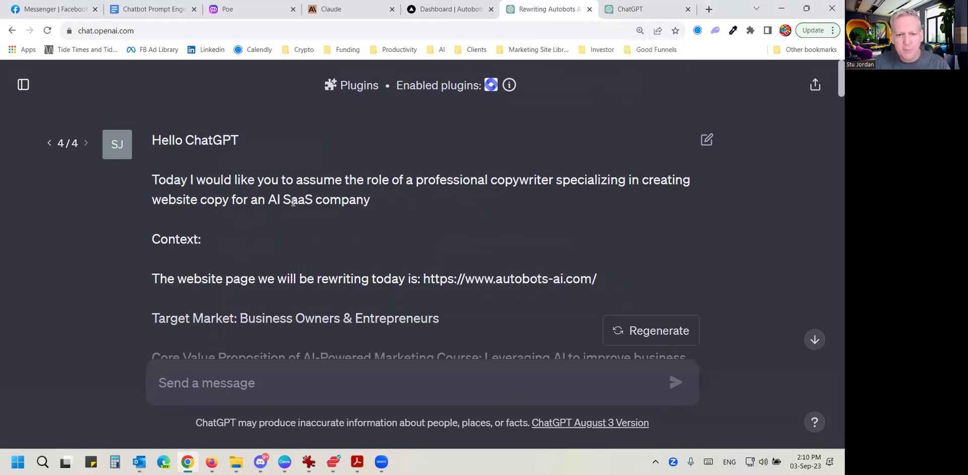
left_click_drag(269, 200, 395, 208)
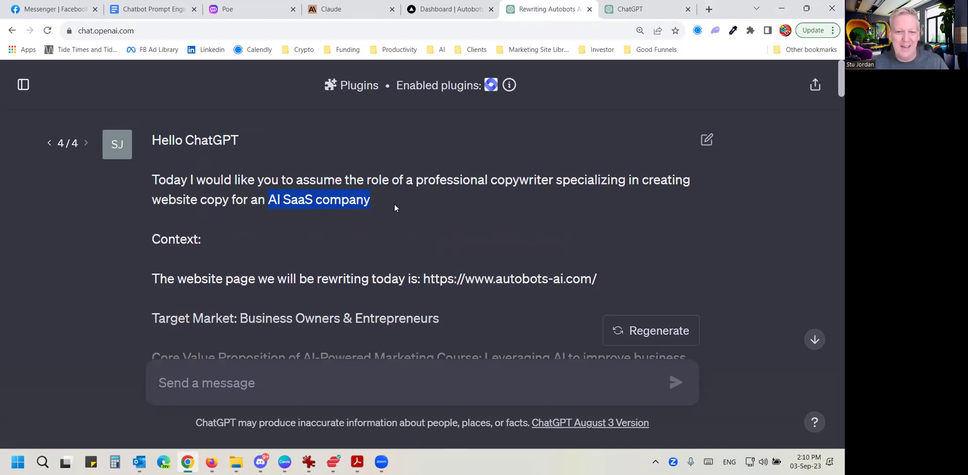
scroll(371, 200, "down", 1)
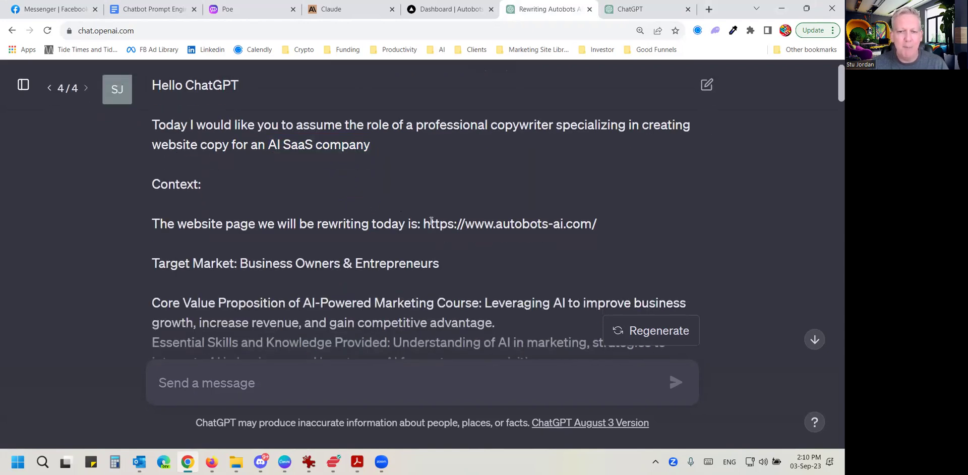
left_click_drag(425, 223, 579, 230)
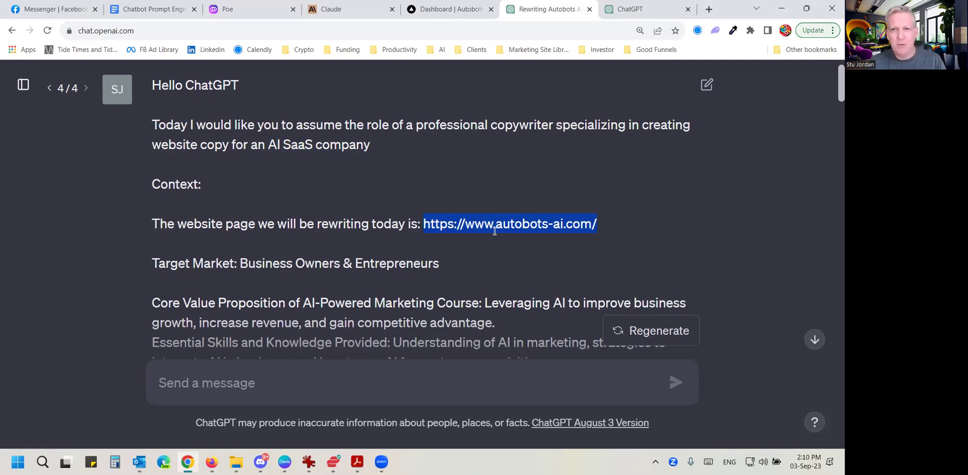
Highlight the URL and Target Market, then scroll through the Demographic and Psychographic Criteria
scroll(495, 245, "down", 3)
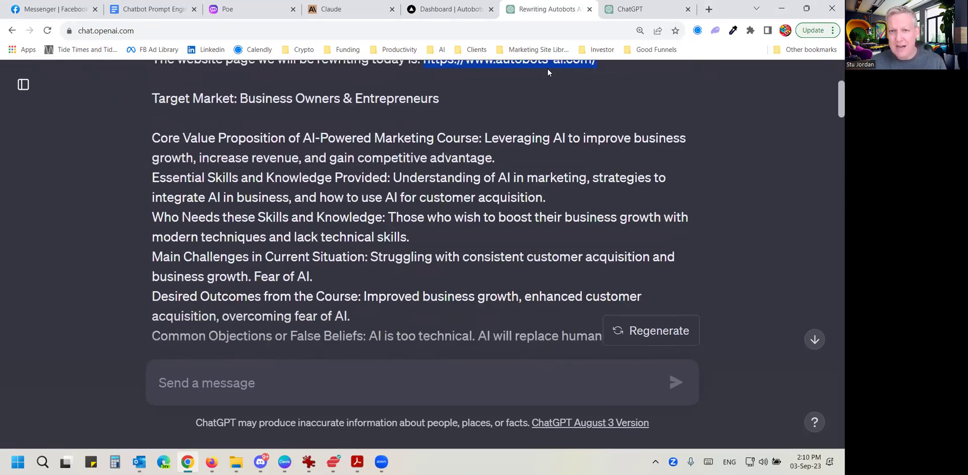
left_click(480, 121)
scroll(476, 118, "up", 1)
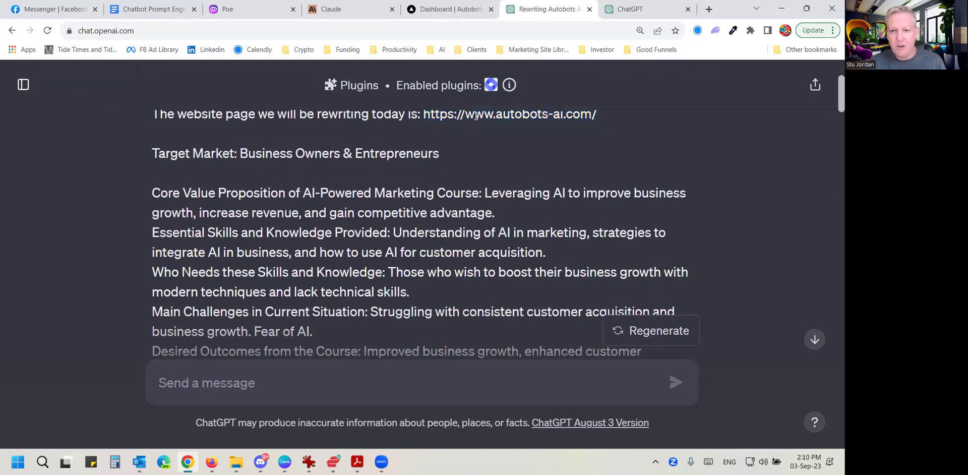
left_click_drag(493, 115, 425, 113)
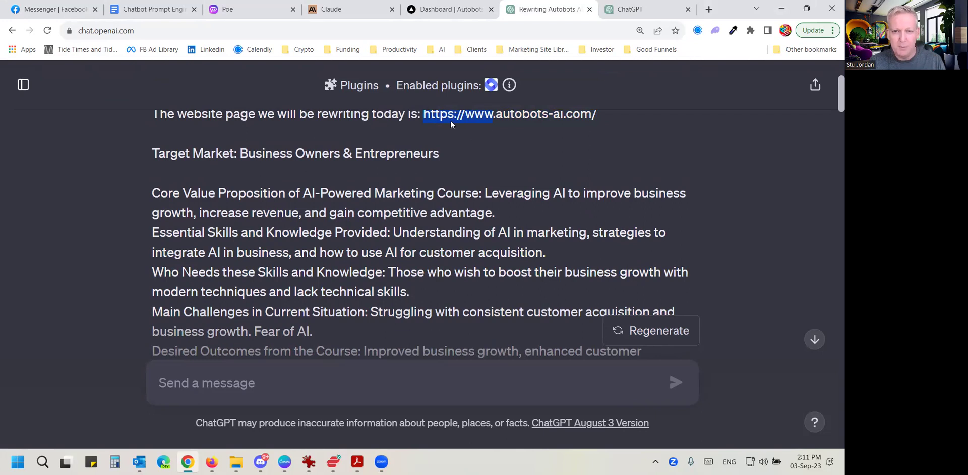
left_click(326, 152)
left_click_drag(153, 152, 213, 157)
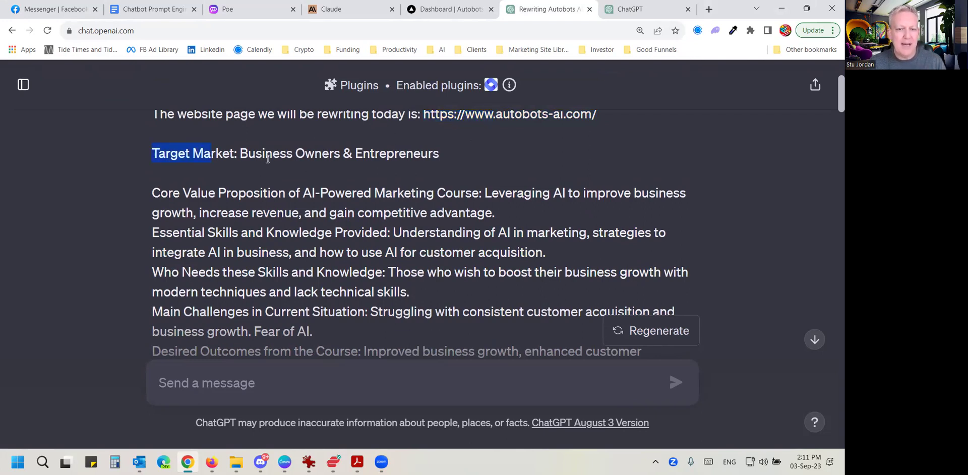
scroll(273, 162, "down", 4)
scroll(273, 162, "down", 6)
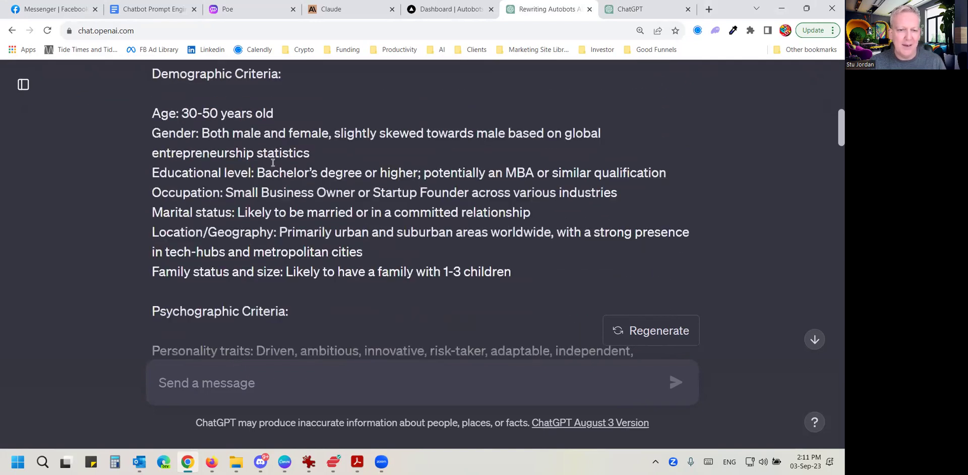
scroll(273, 163, "up", 5)
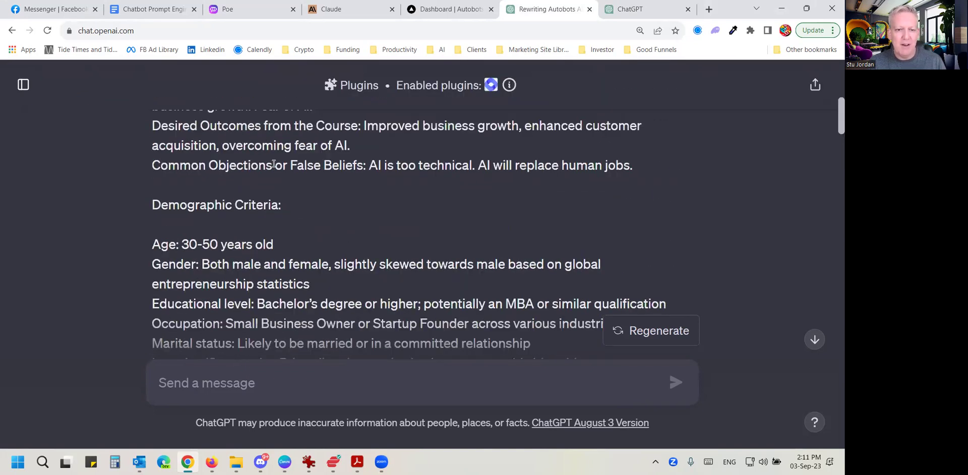
scroll(277, 164, "down", 7)
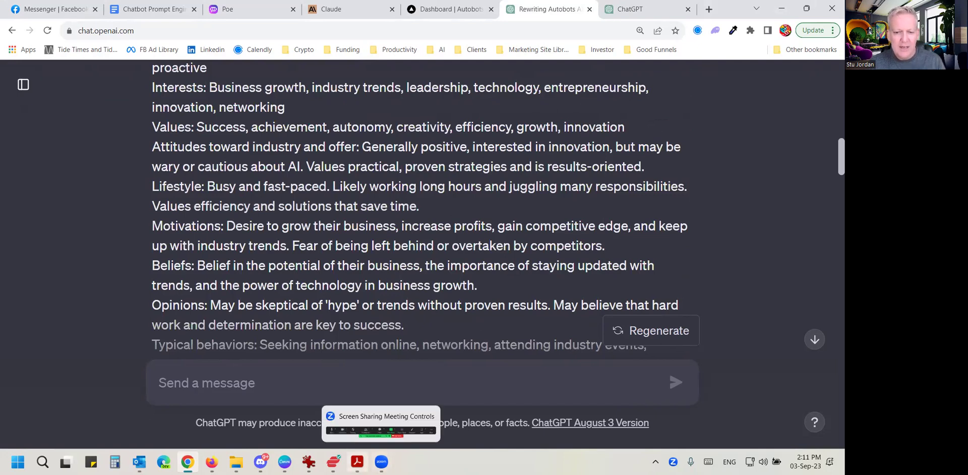
In the Advanced Prompt Swipe File PDF, find the Target Market prompt and select its numbered headings
left_click(357, 462)
left_click_drag(814, 204, 816, 152)
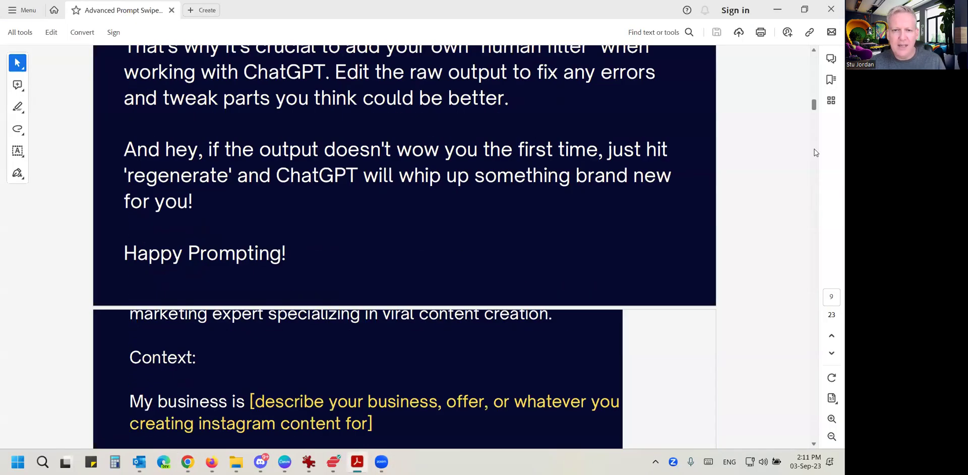
scroll(816, 152, "up", 15)
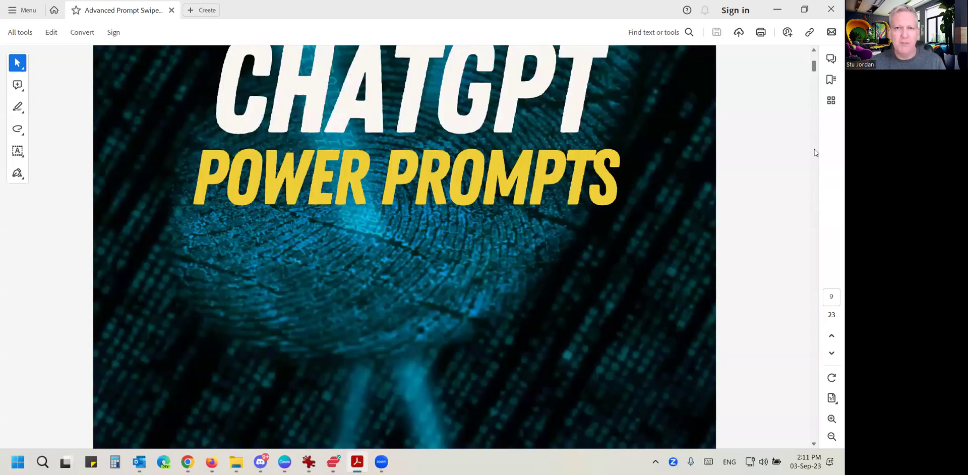
scroll(816, 153, "down", 10)
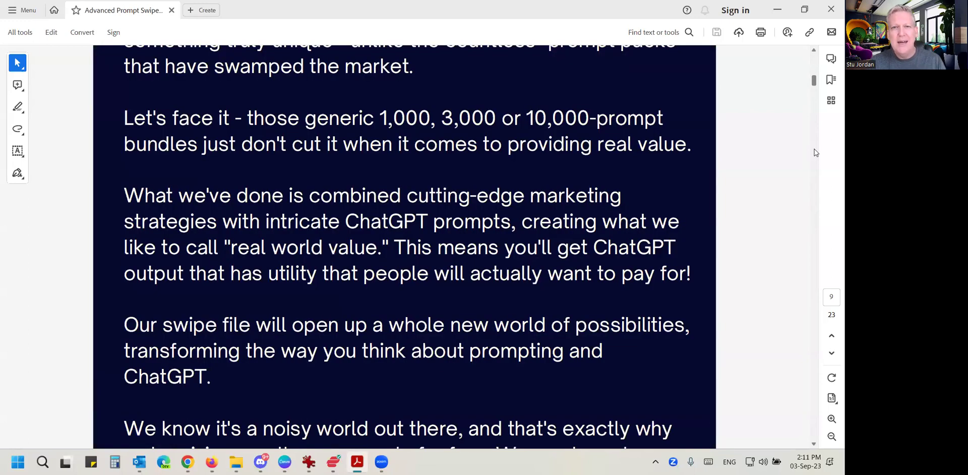
scroll(817, 152, "down", 5)
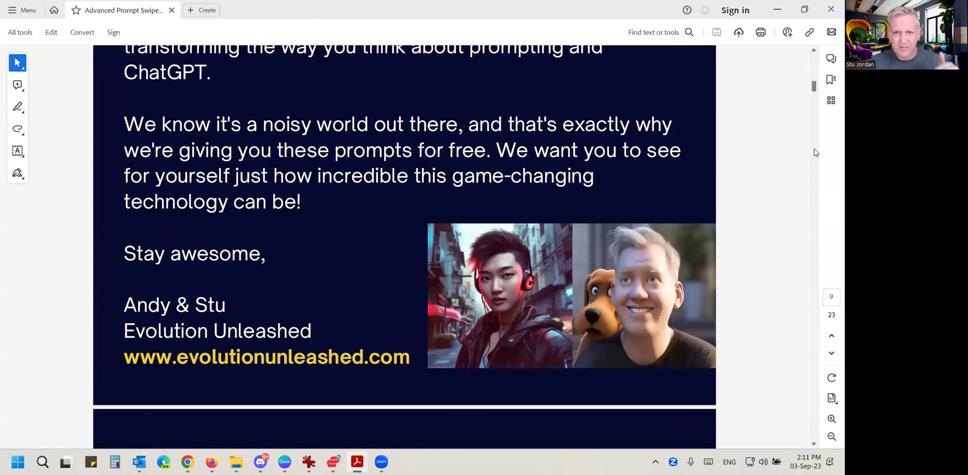
scroll(817, 153, "down", 6)
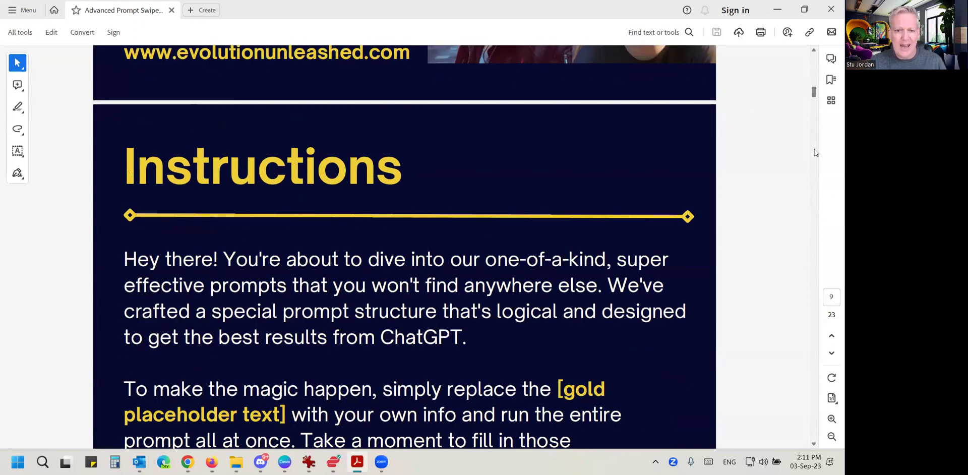
scroll(816, 152, "down", 15)
scroll(831, 207, "up", 4)
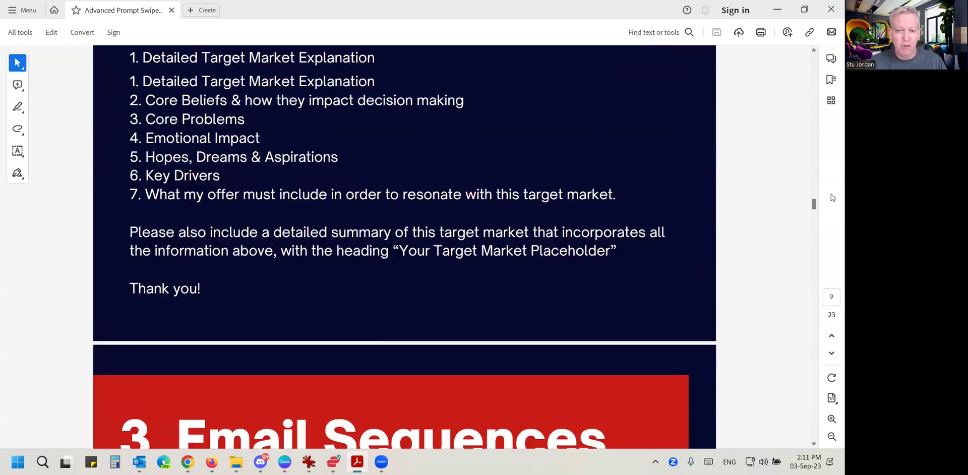
scroll(831, 184, "up", 5)
scroll(831, 177, "up", 8)
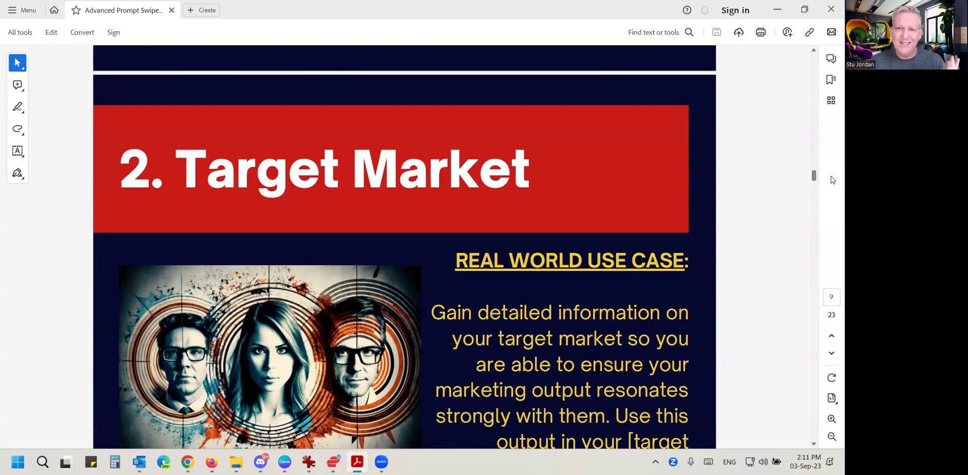
scroll(831, 186, "down", 12)
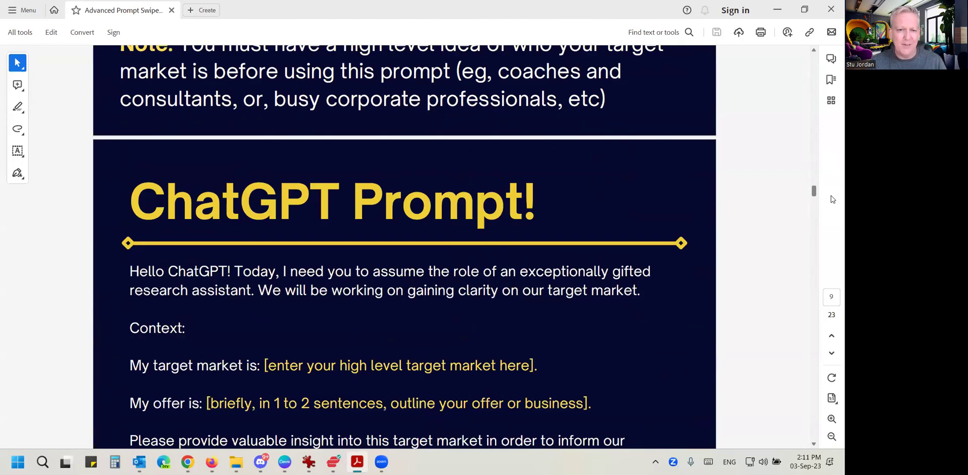
scroll(832, 199, "down", 5)
scroll(833, 204, "down", 5)
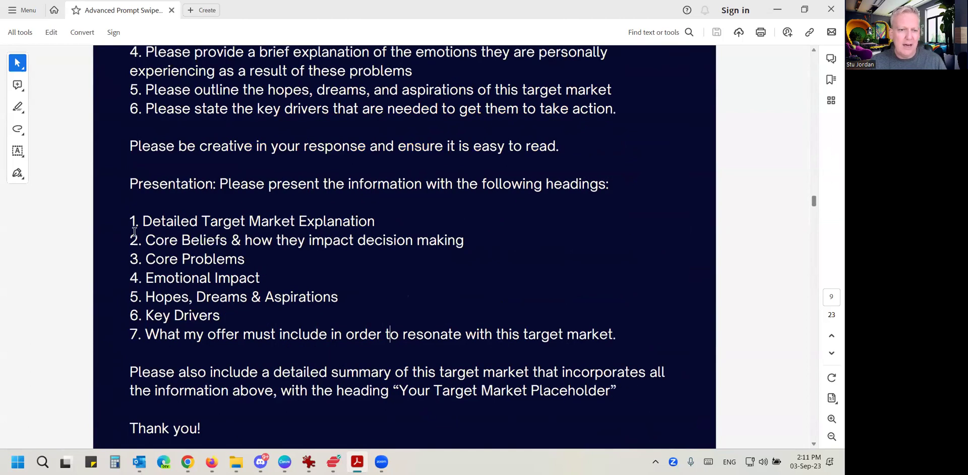
left_click_drag(127, 222, 618, 326)
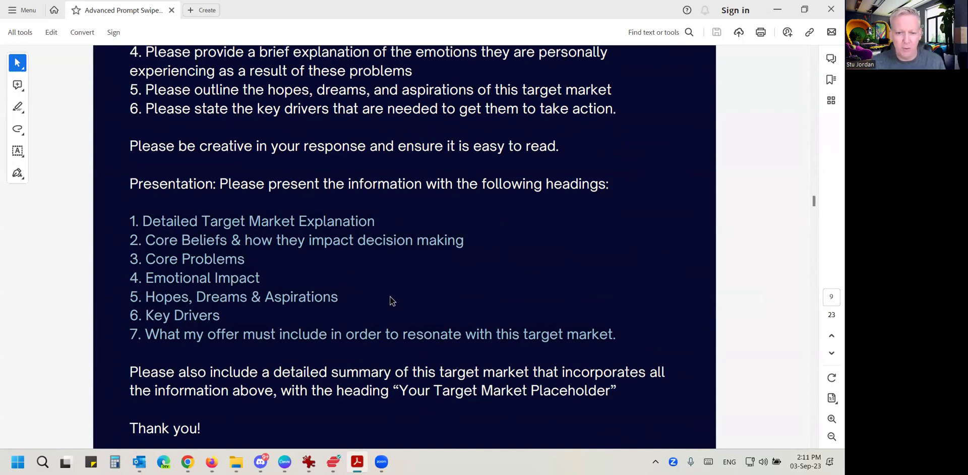
Return to the ChatGPT chat and highlight the prompt's Intention paragraph about maximizing conversion rates
mouse_move(357, 462)
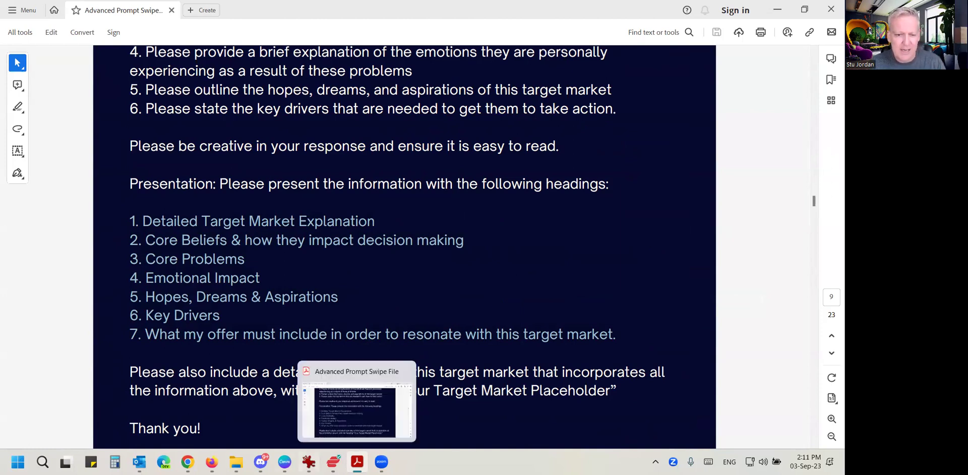
mouse_move(188, 461)
left_click(202, 401)
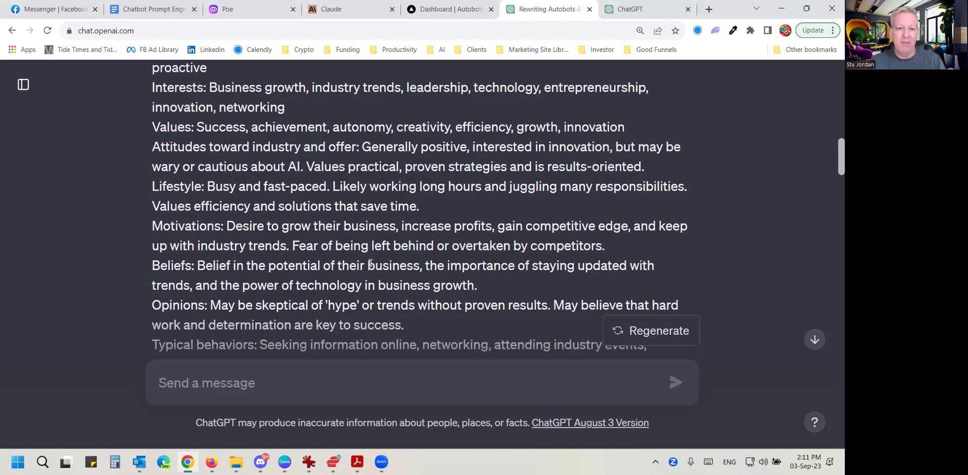
scroll(440, 267, "up", 1)
scroll(440, 266, "down", 3)
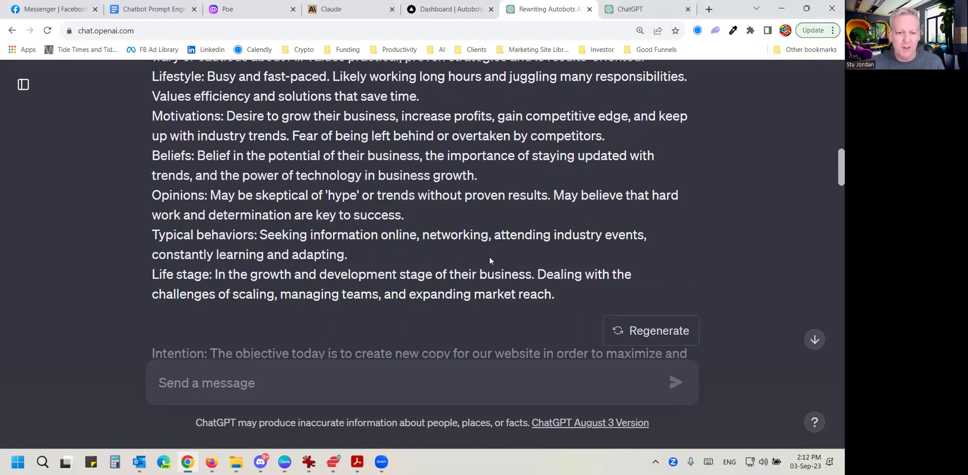
scroll(474, 255, "down", 2)
scroll(356, 229, "down", 1)
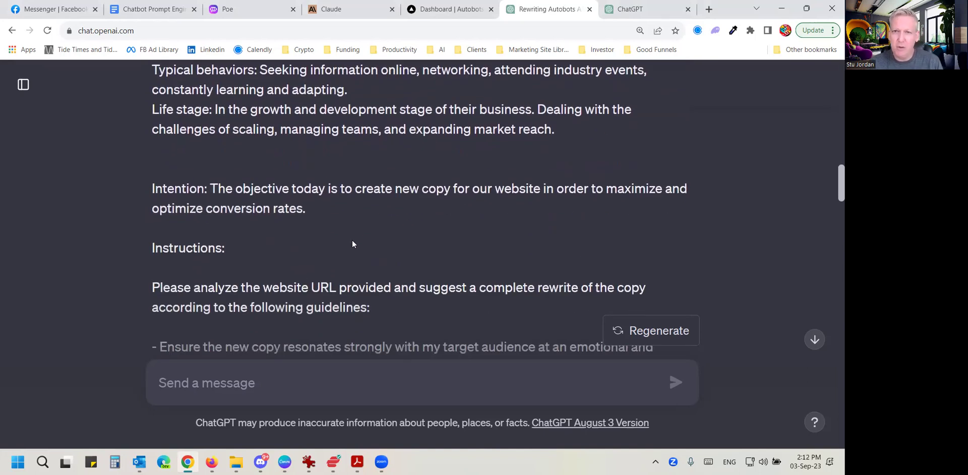
scroll(352, 240, "down", 1)
scroll(364, 248, "up", 1)
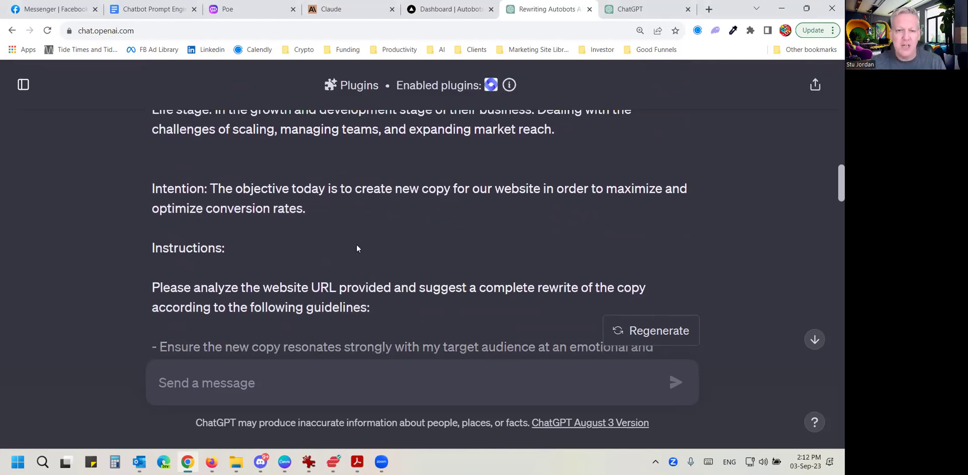
left_click_drag(445, 188, 664, 188)
left_click_drag(345, 212, 584, 187)
scroll(486, 223, "down", 3)
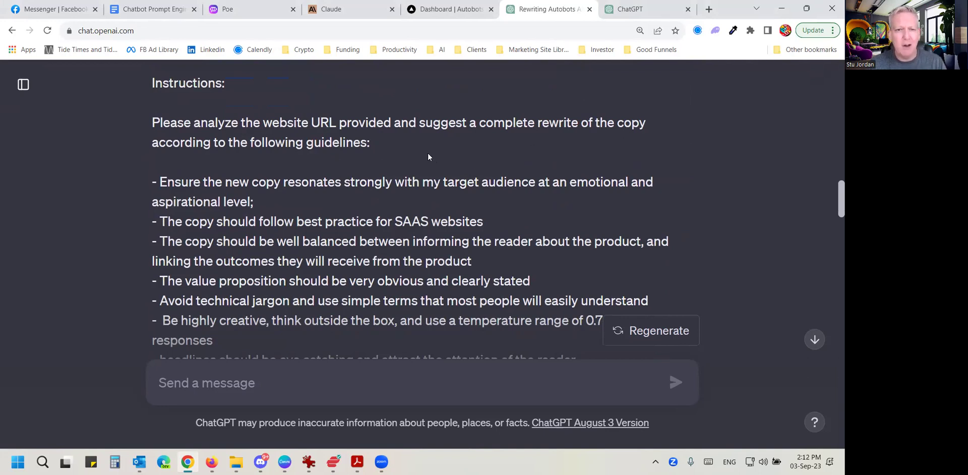
scroll(400, 150, "down", 1)
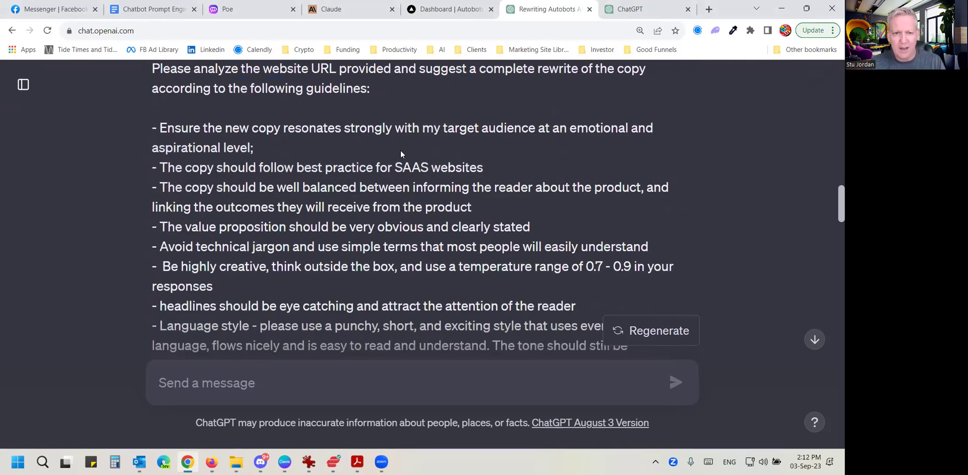
left_click_drag(159, 127, 273, 266)
left_click_drag(296, 316, 344, 250)
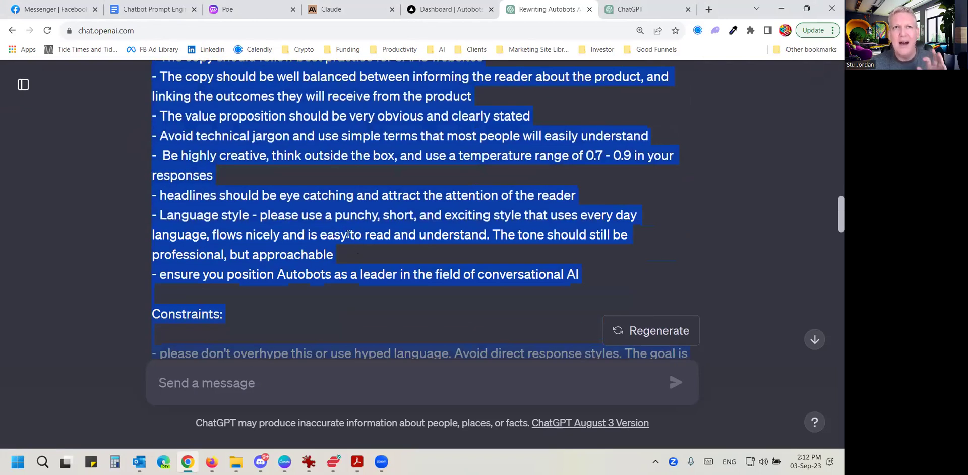
left_click(355, 239)
scroll(355, 239, "up", 2)
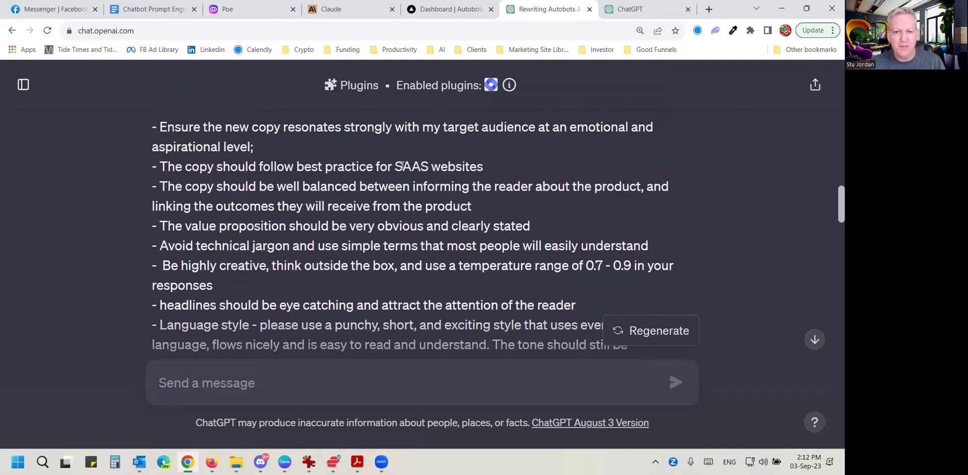
left_click_drag(396, 167, 428, 168)
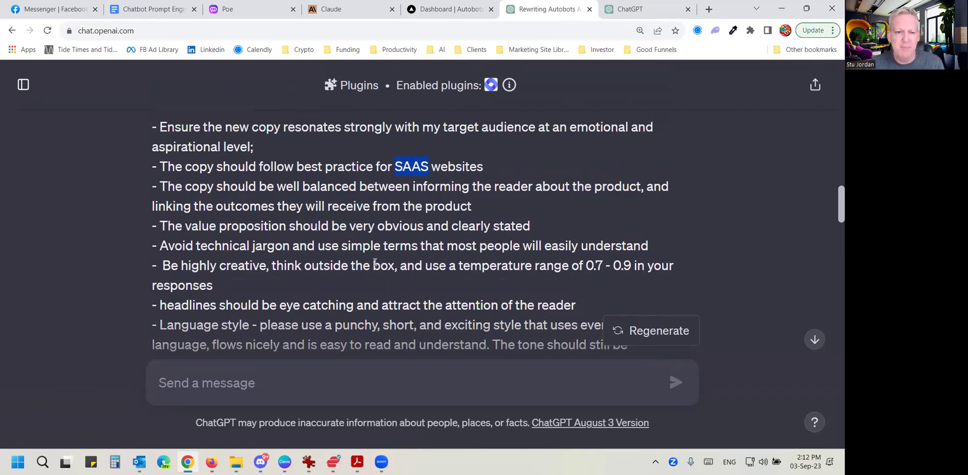
scroll(326, 220, "down", 1)
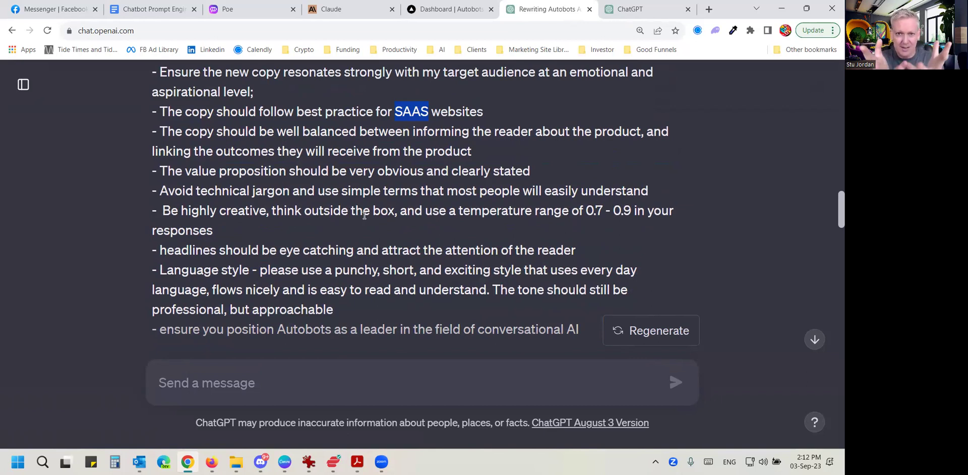
scroll(353, 214, "down", 3)
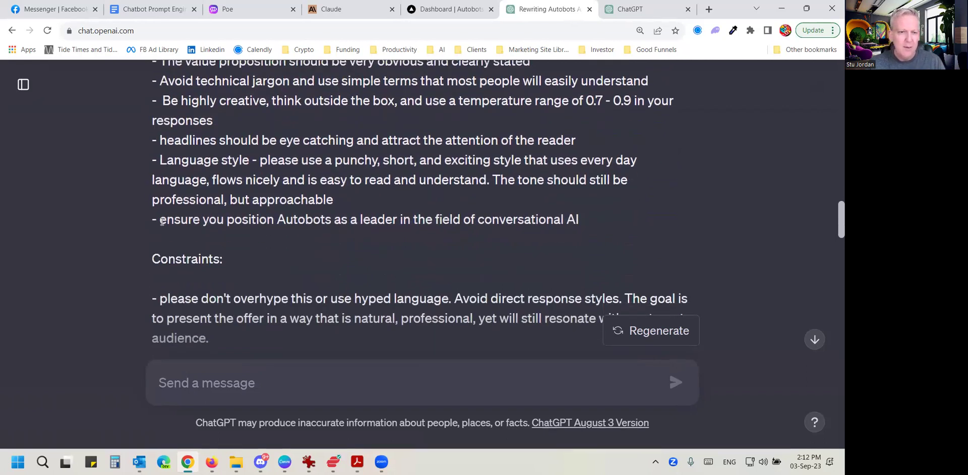
left_click_drag(160, 220, 639, 218)
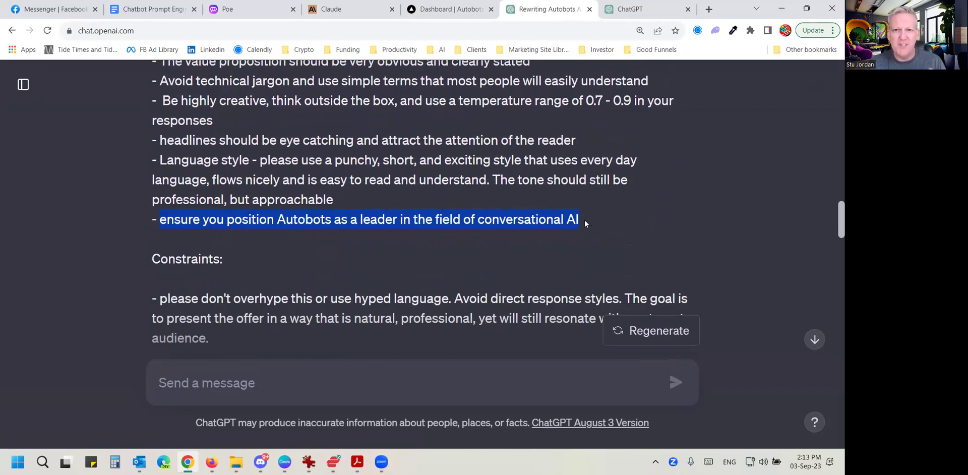
left_click(393, 239)
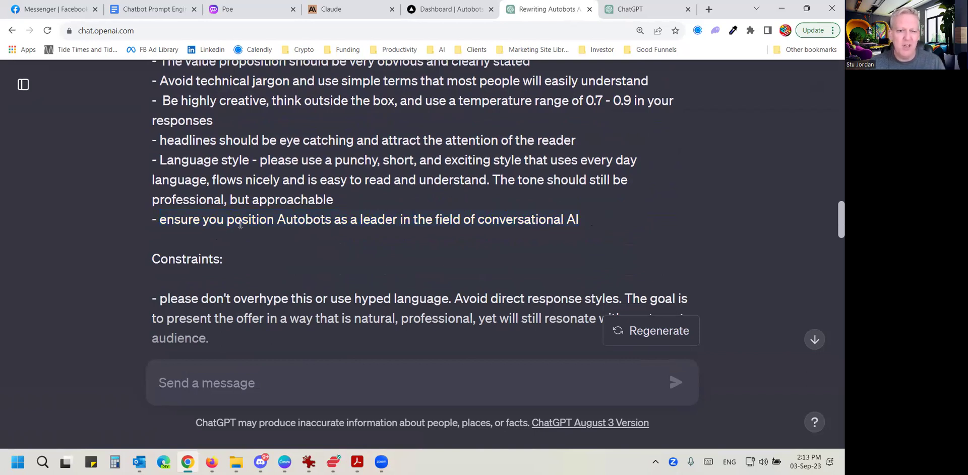
double_click(296, 217)
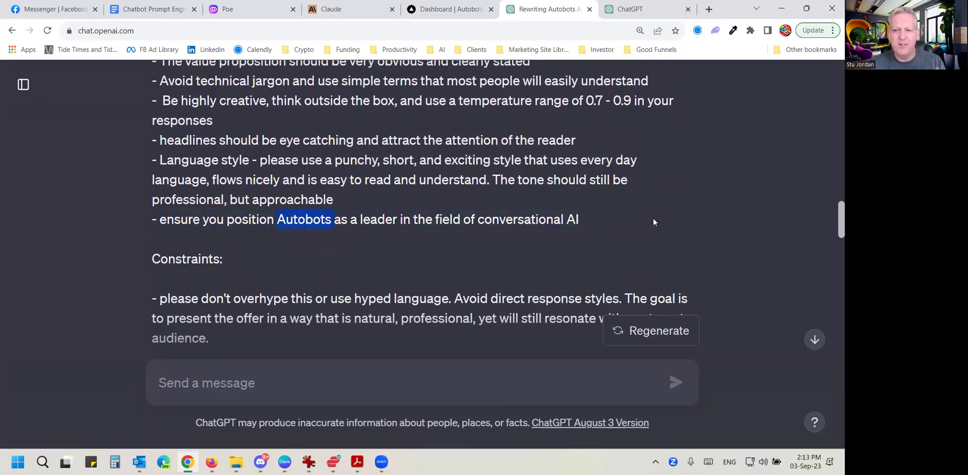
left_click_drag(589, 219, 160, 220)
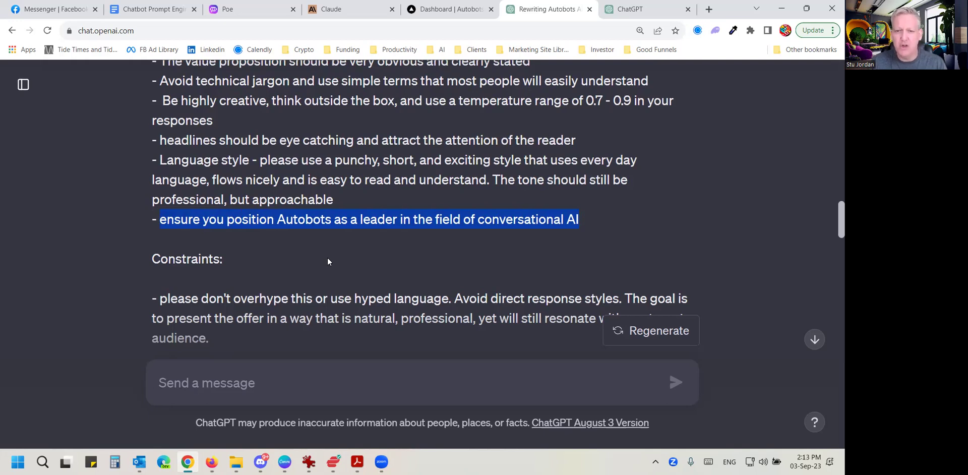
scroll(310, 253, "down", 3)
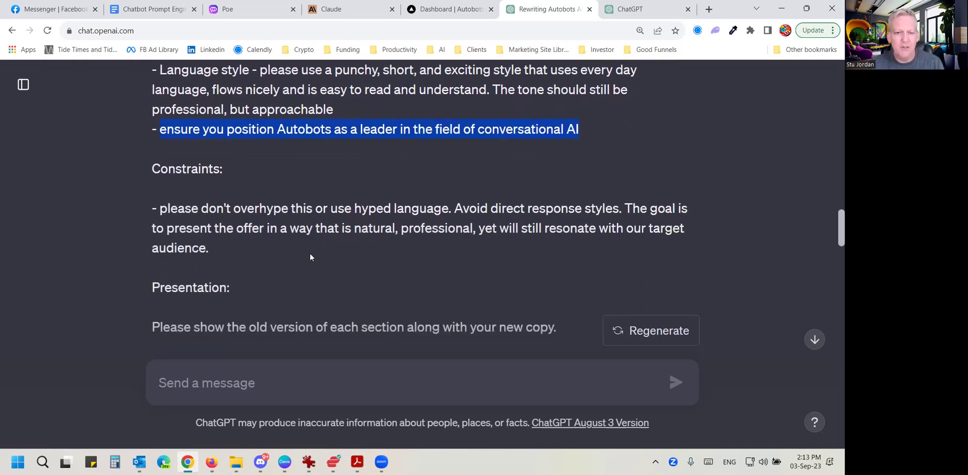
Highlight the line about positioning Autobots as leader, then scroll to the 'Used WebPilot' reply
left_click(303, 207)
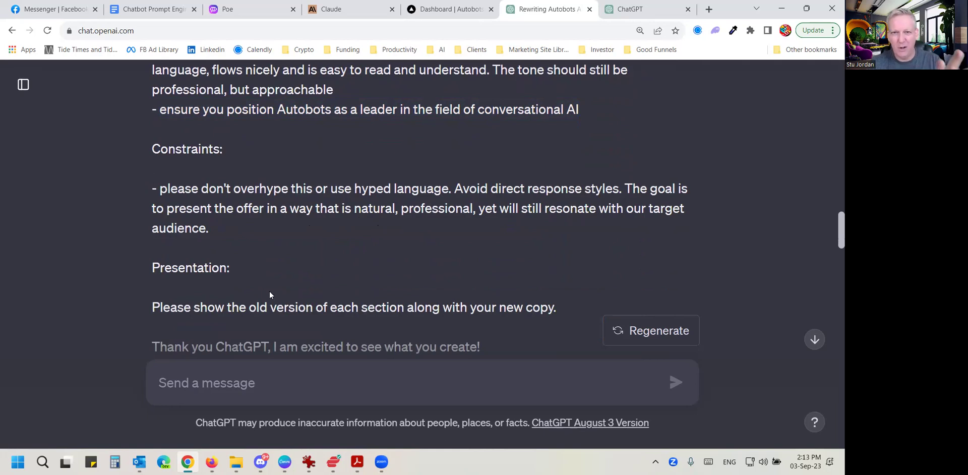
scroll(307, 245, "up", 5)
scroll(312, 245, "down", 4)
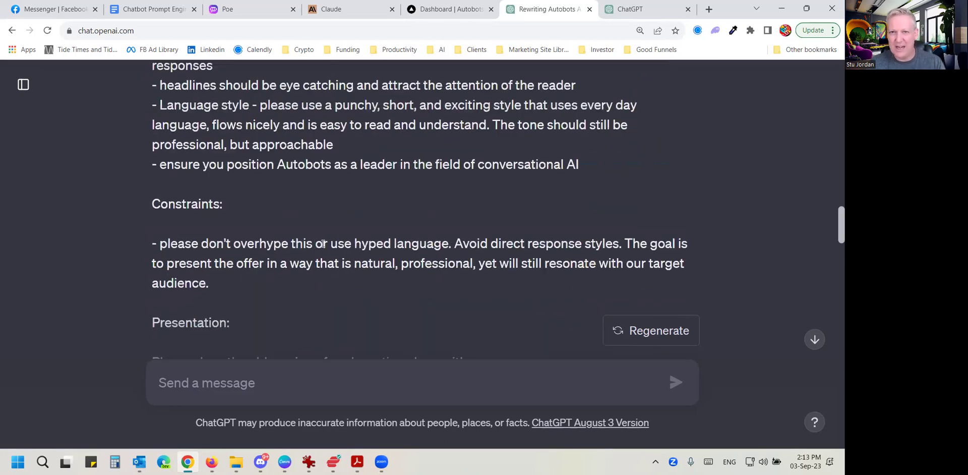
scroll(356, 231, "down", 2)
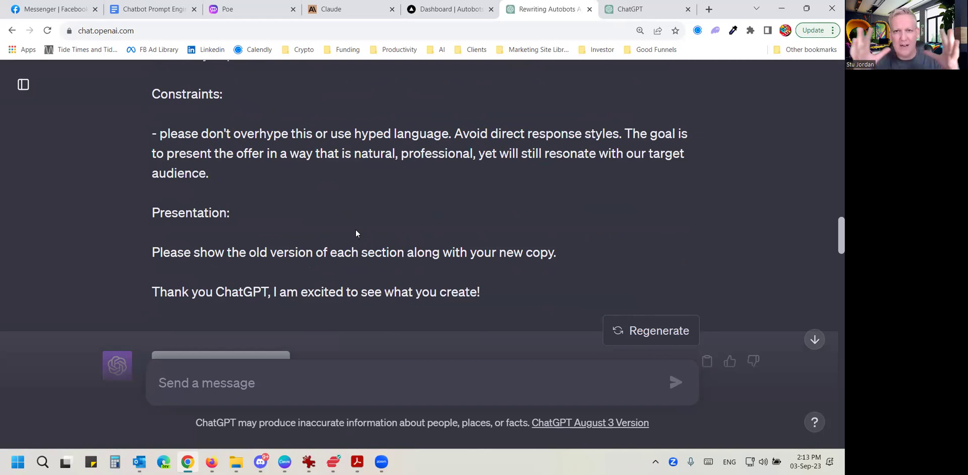
scroll(339, 225, "up", 3)
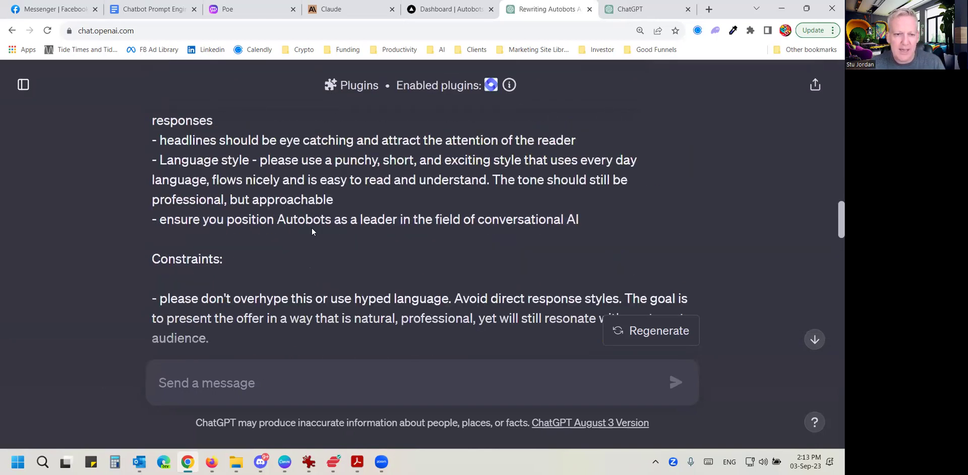
left_click_drag(159, 219, 597, 218)
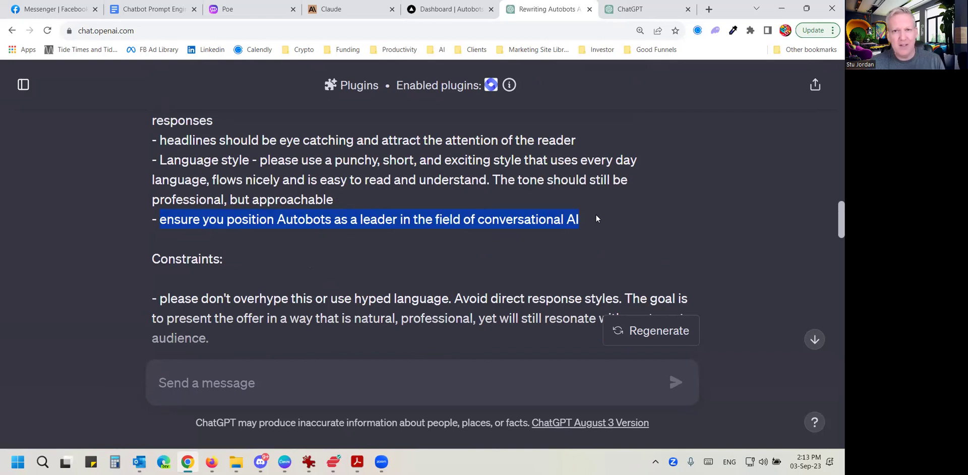
scroll(407, 211, "down", 2)
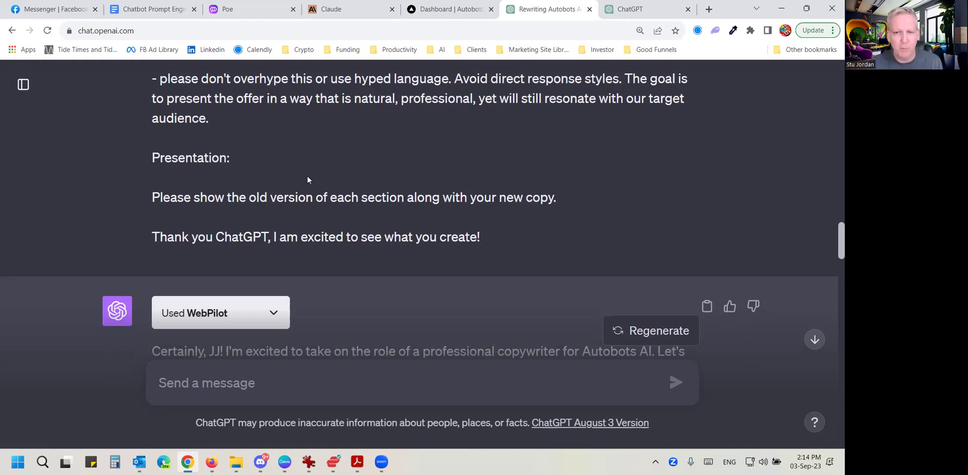
Highlight the request to show old versions alongside new copy, then scroll to the rewritten sections
scroll(348, 185, "down", 5)
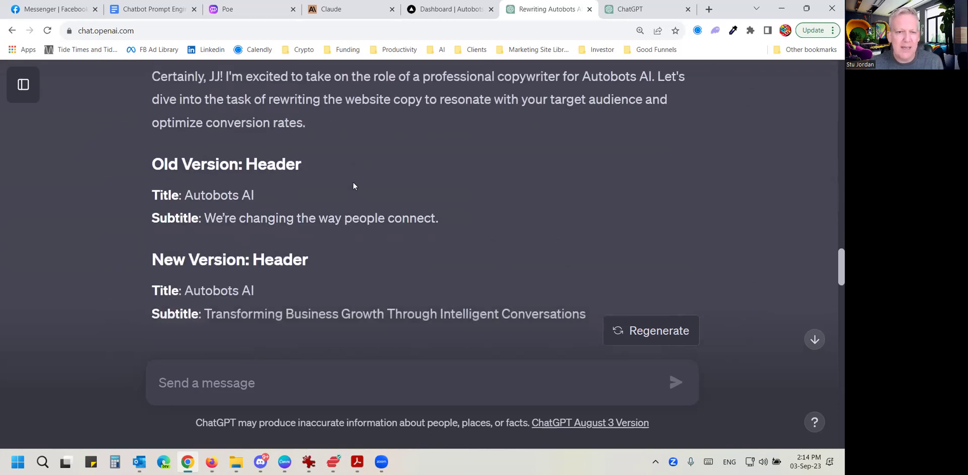
scroll(355, 196, "down", 1)
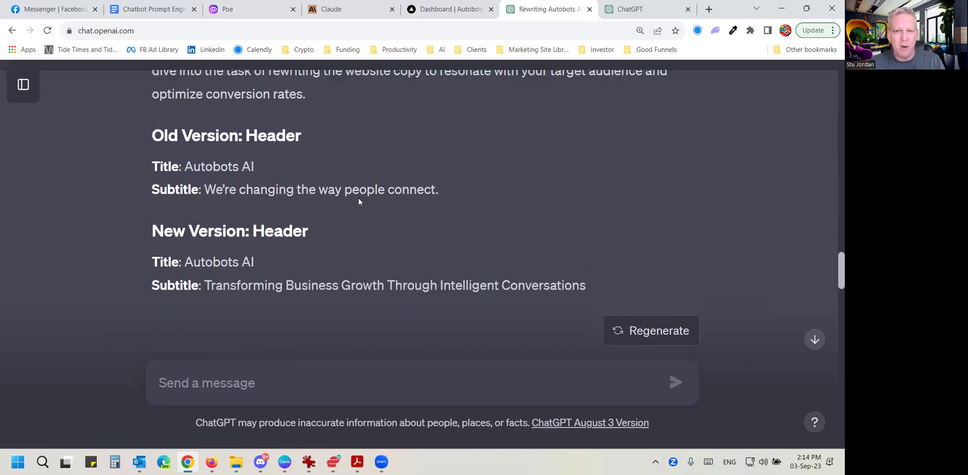
scroll(358, 198, "up", 6)
left_click_drag(144, 196, 576, 198)
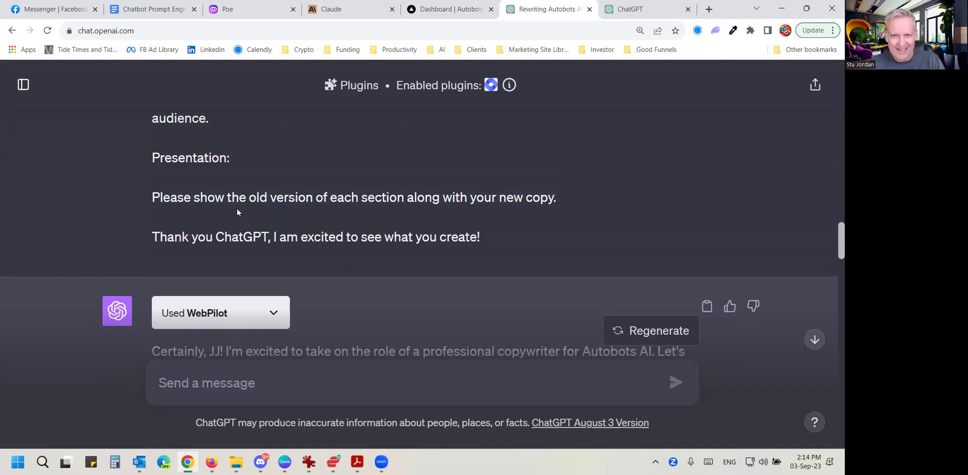
scroll(154, 161, "down", 1)
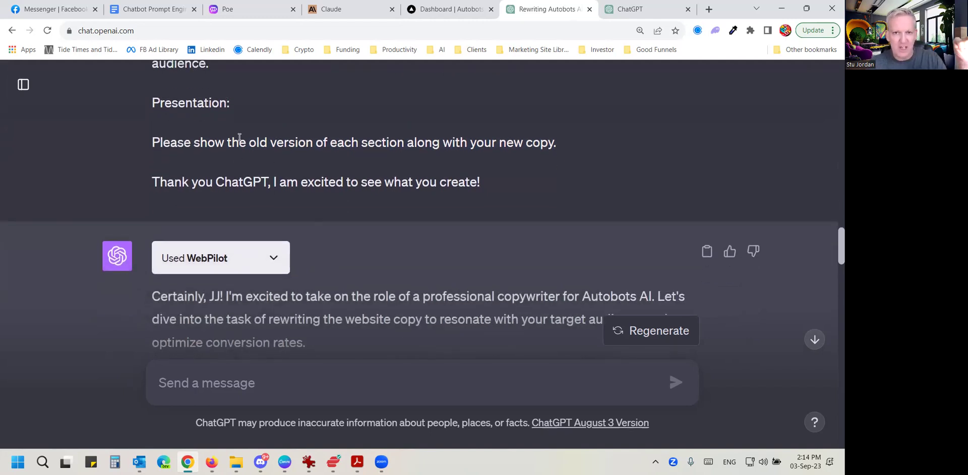
scroll(442, 194, "down", 1)
scroll(437, 193, "down", 2)
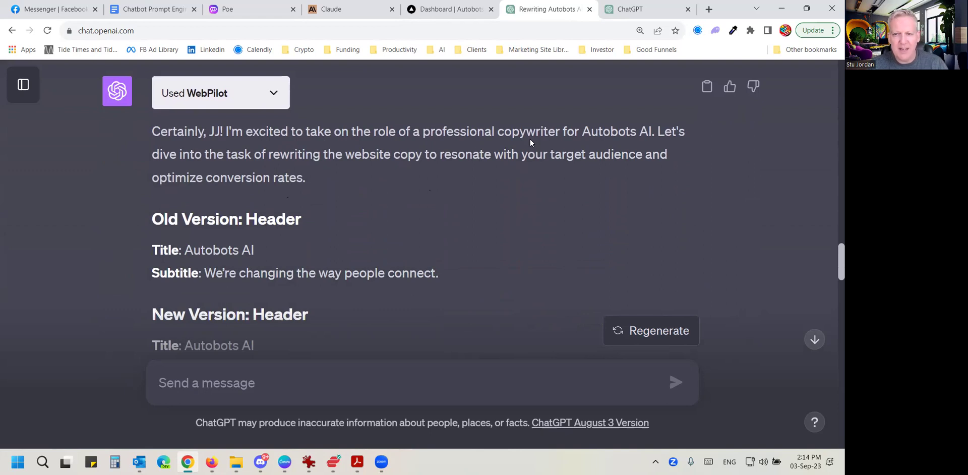
scroll(409, 138, "down", 1)
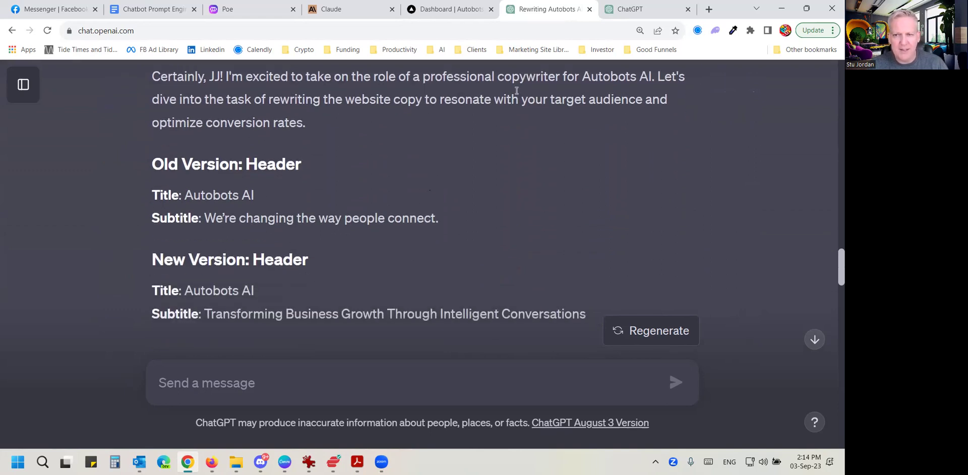
scroll(349, 125, "down", 1)
scroll(344, 123, "down", 1)
scroll(140, 123, "up", 2)
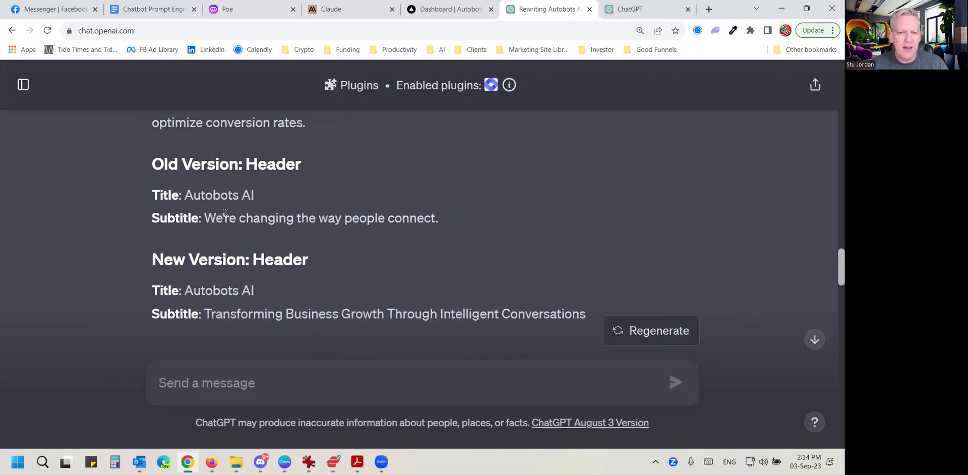
scroll(387, 204, "down", 1)
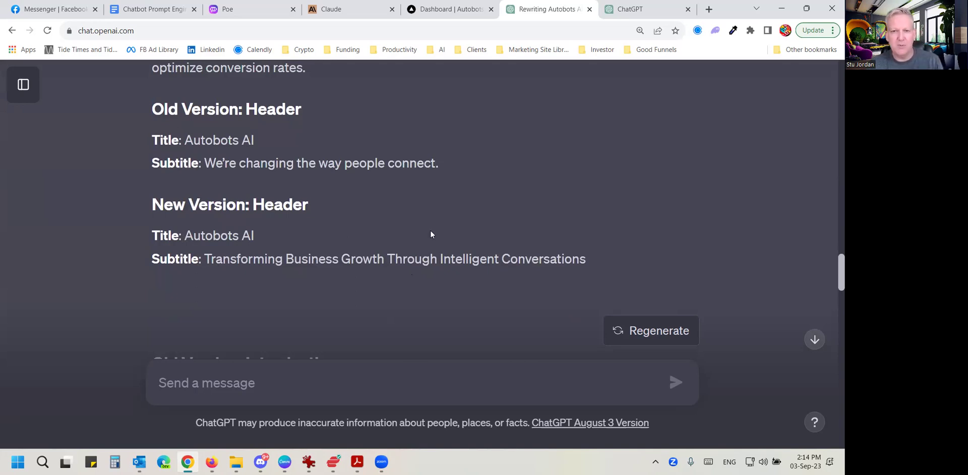
scroll(431, 230, "down", 5)
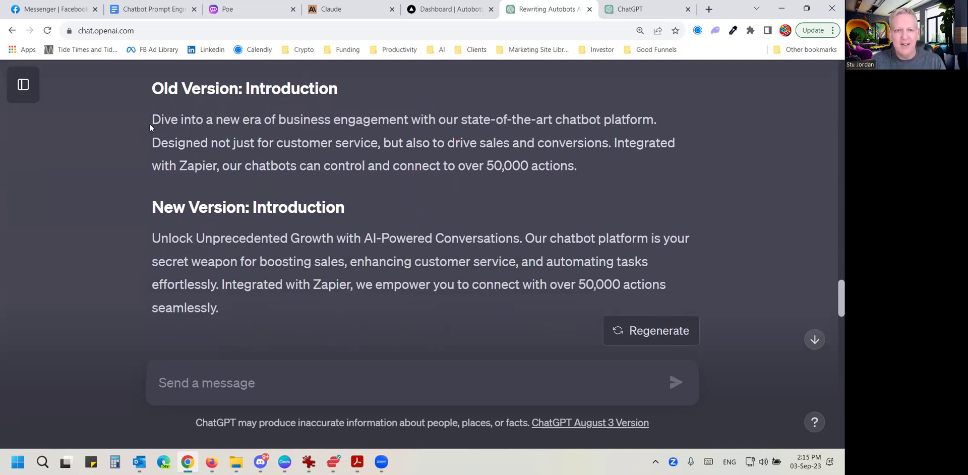
Compare the old and new Introduction paragraphs, highlighting the 'with AI-Powered Conversations' sentence
left_click_drag(151, 120, 581, 178)
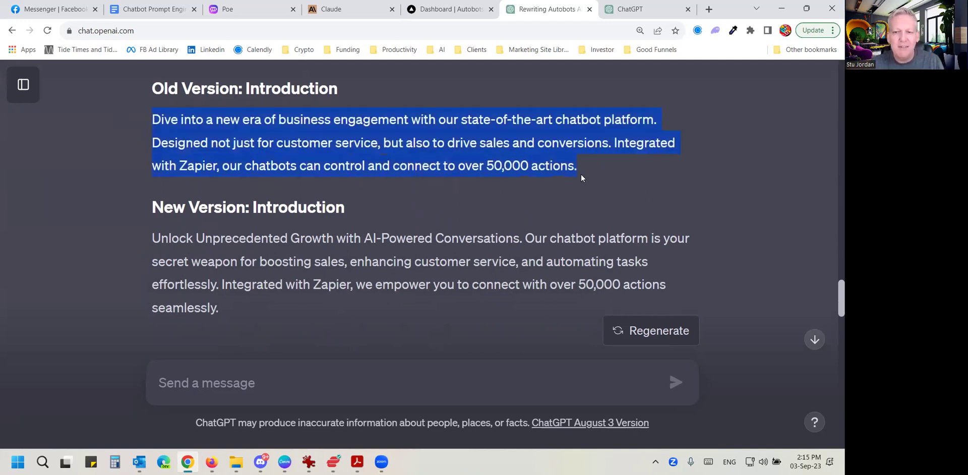
left_click_drag(143, 236, 243, 309)
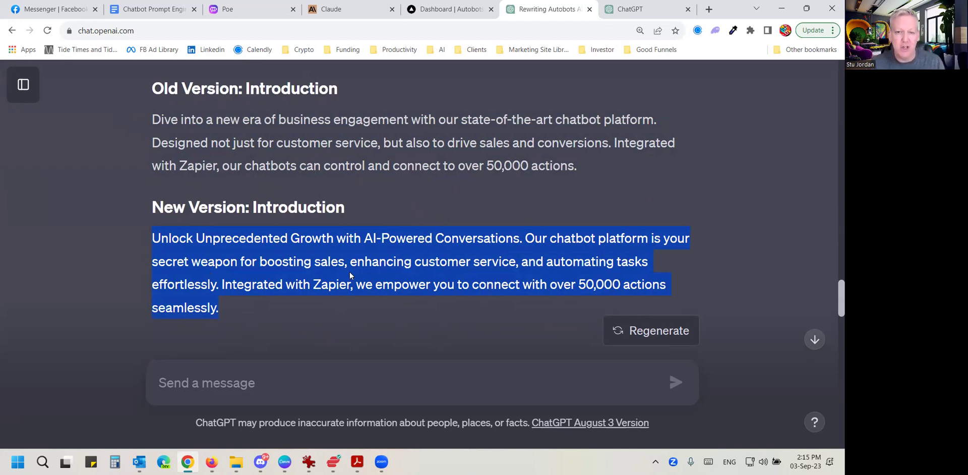
scroll(360, 241, "down", 1)
left_click(370, 213)
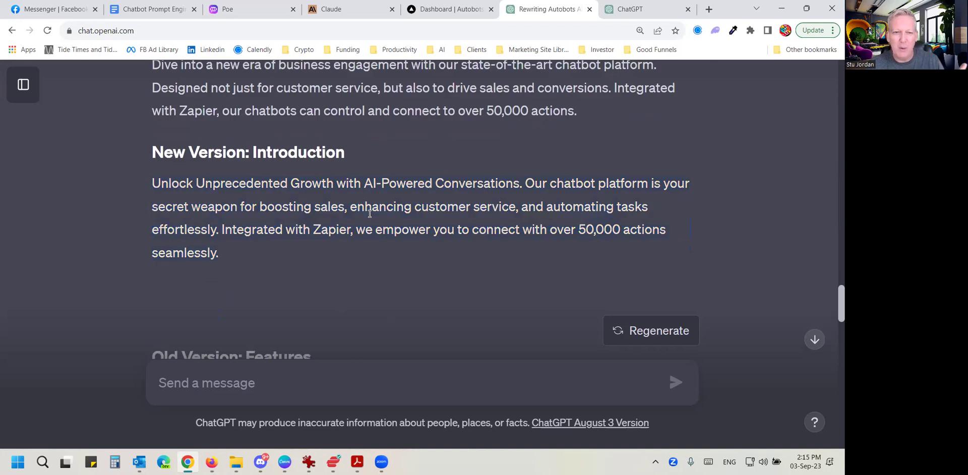
scroll(280, 212, "up", 1)
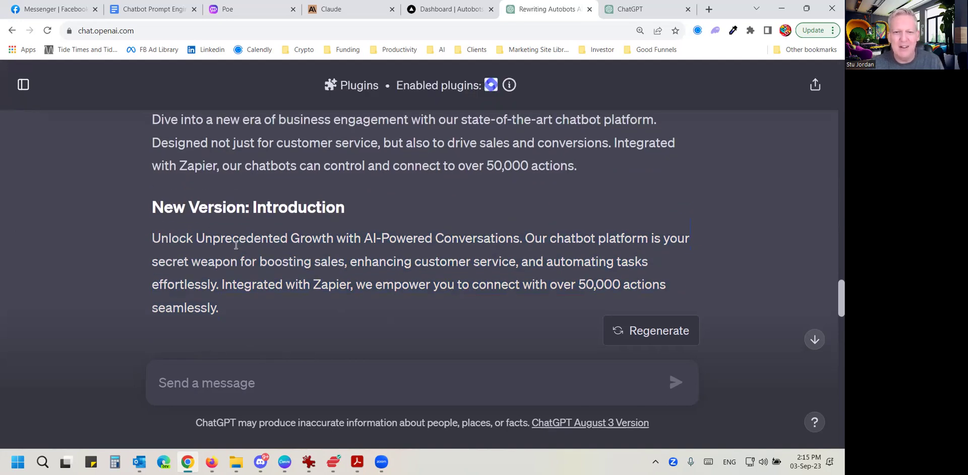
left_click_drag(525, 238, 337, 238)
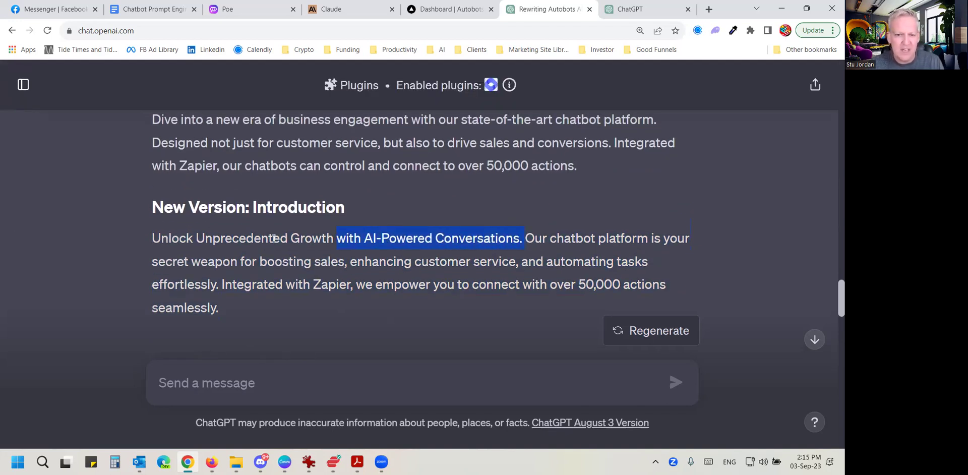
left_click_drag(273, 239, 147, 238)
left_click(535, 254)
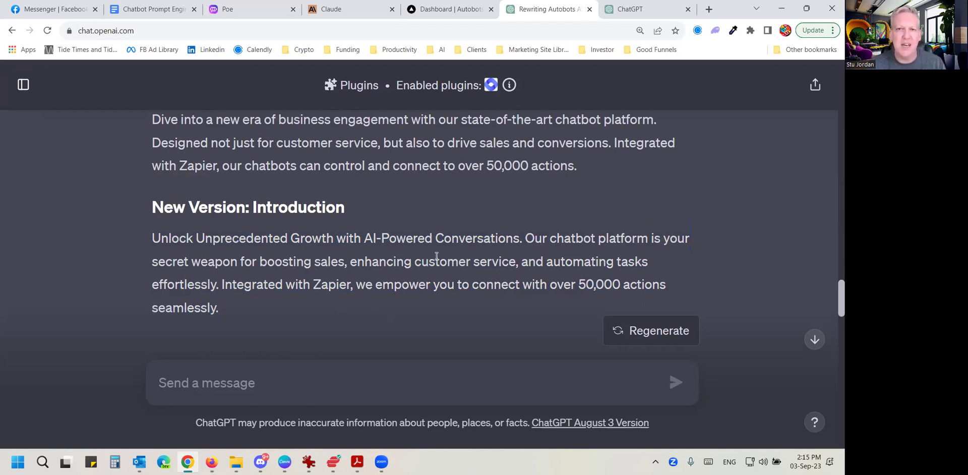
Read through the Features, User-Friendly and Track Record rewrites down to the closing summary
scroll(432, 263, "down", 2)
scroll(435, 257, "down", 2)
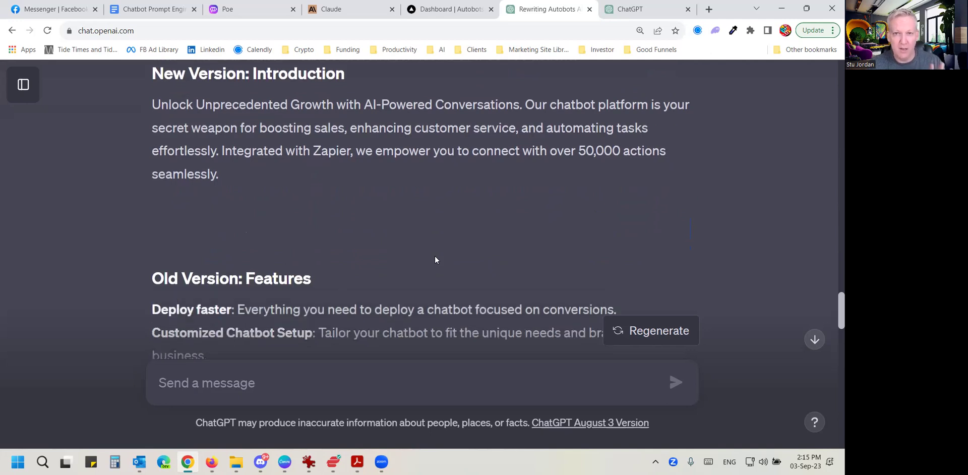
scroll(432, 262, "down", 2)
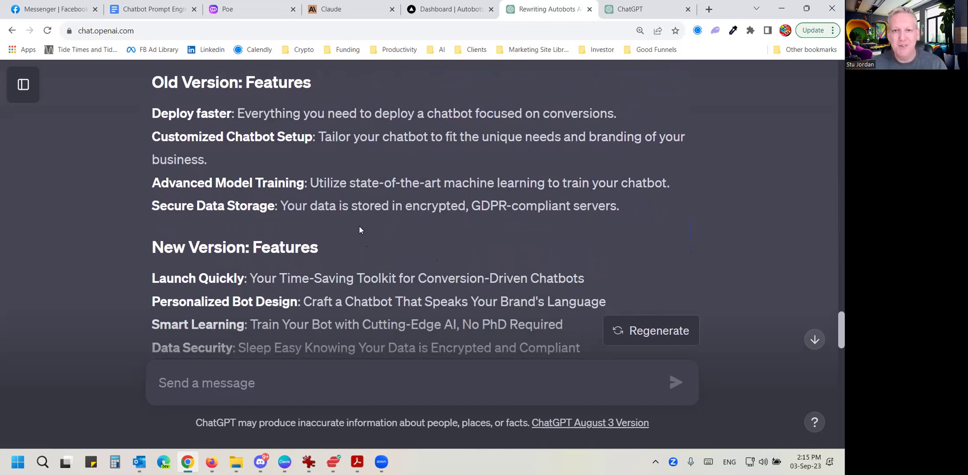
scroll(360, 230, "down", 1)
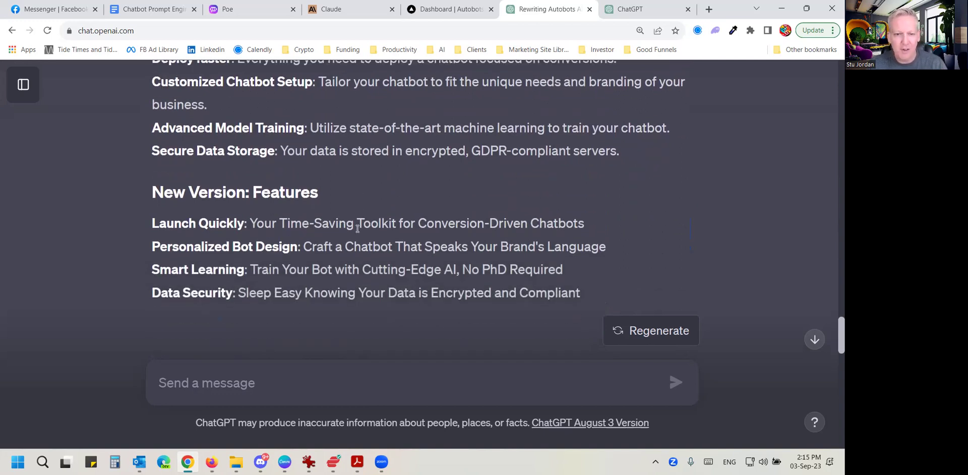
scroll(359, 227, "down", 4)
scroll(358, 230, "down", 4)
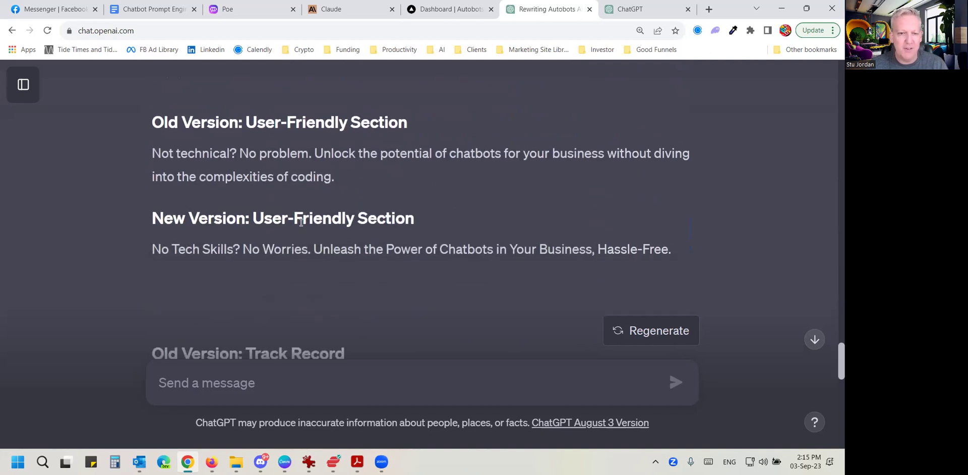
scroll(288, 218, "down", 2)
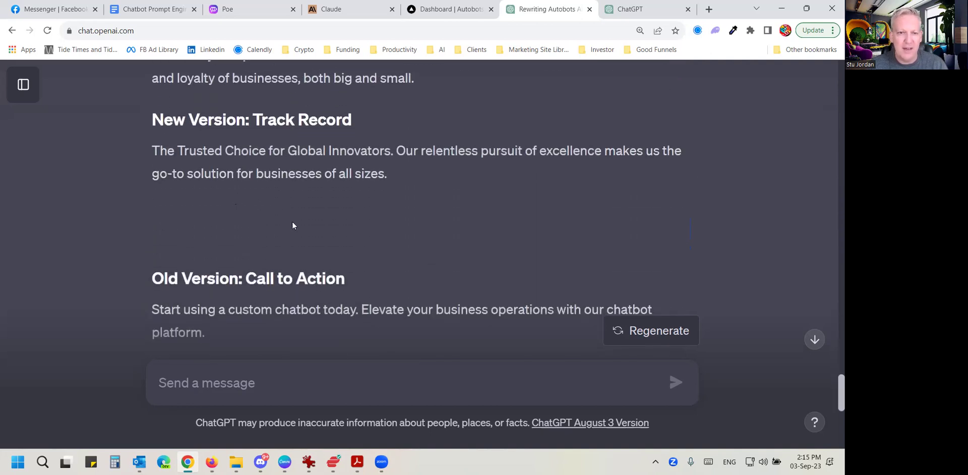
scroll(383, 225, "down", 7)
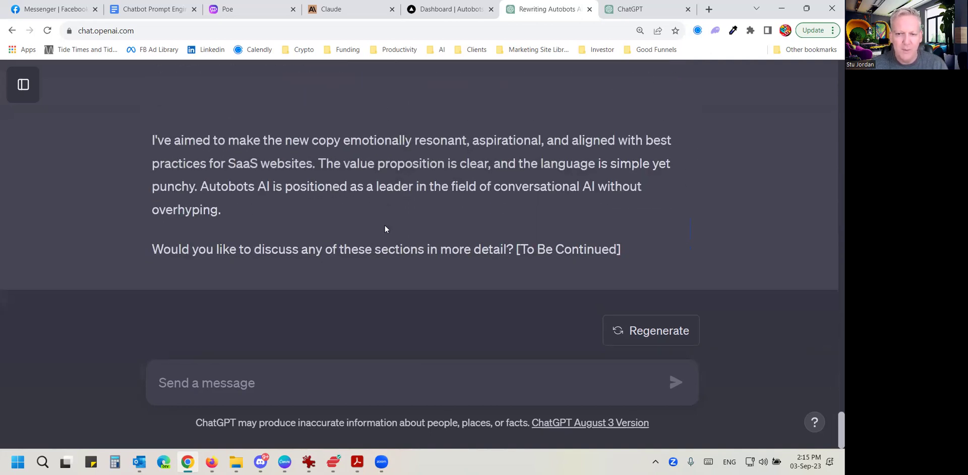
Send 'thank you chatgpt, please continue' to resume the rewrite
left_click(233, 375)
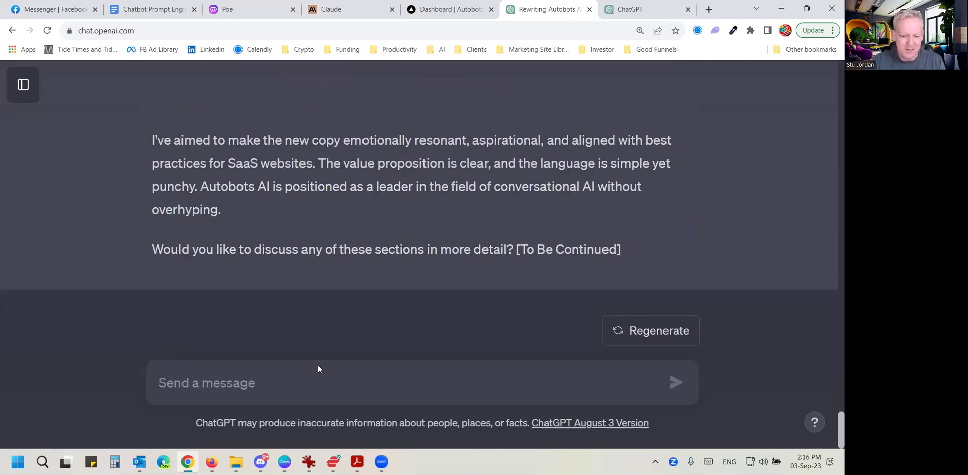
type("thank you ch")
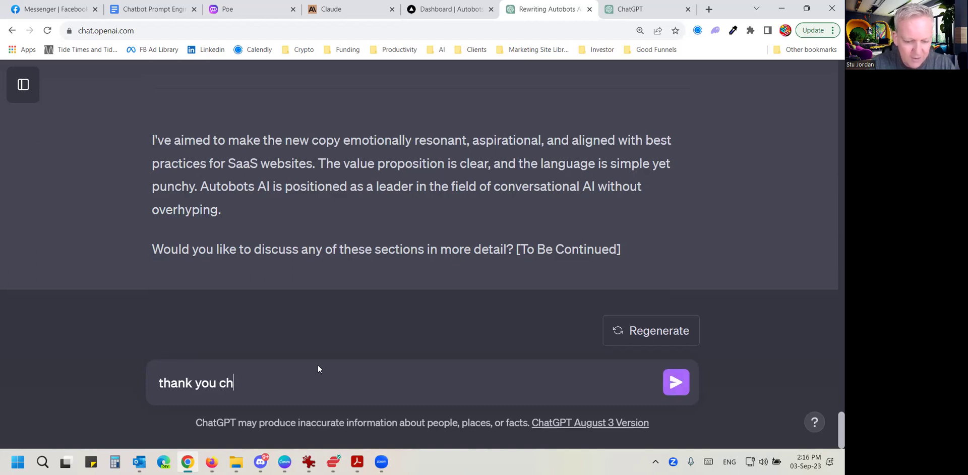
type("atgpt, please continue")
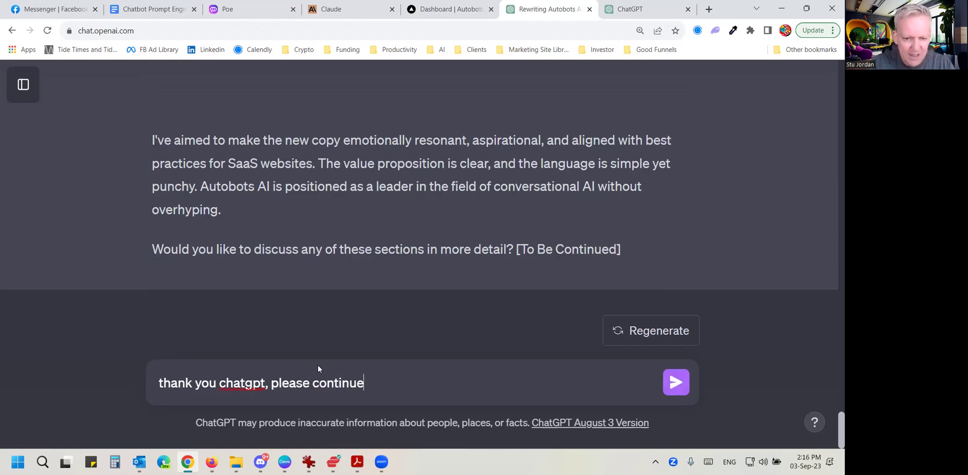
key("Return")
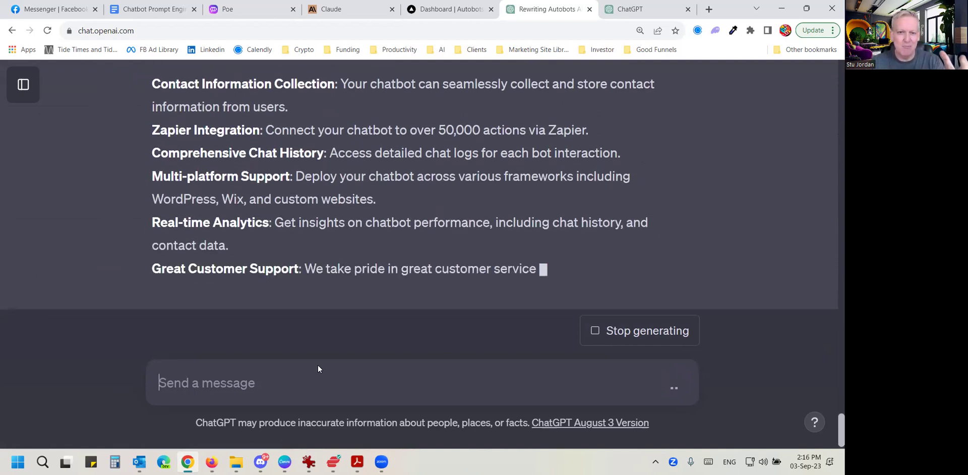
Review the old and new Additional Features, Footer and Social Media Links copy in the reply
scroll(411, 234, "up", 1)
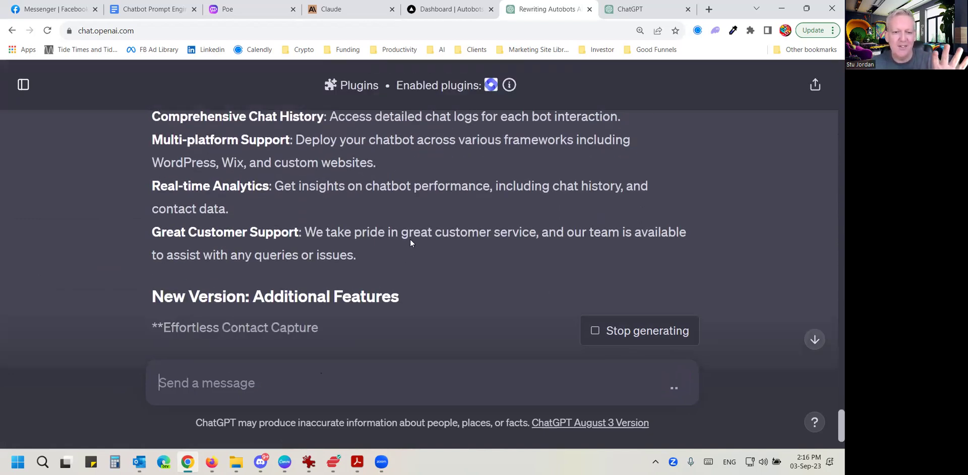
scroll(410, 238, "down", 2)
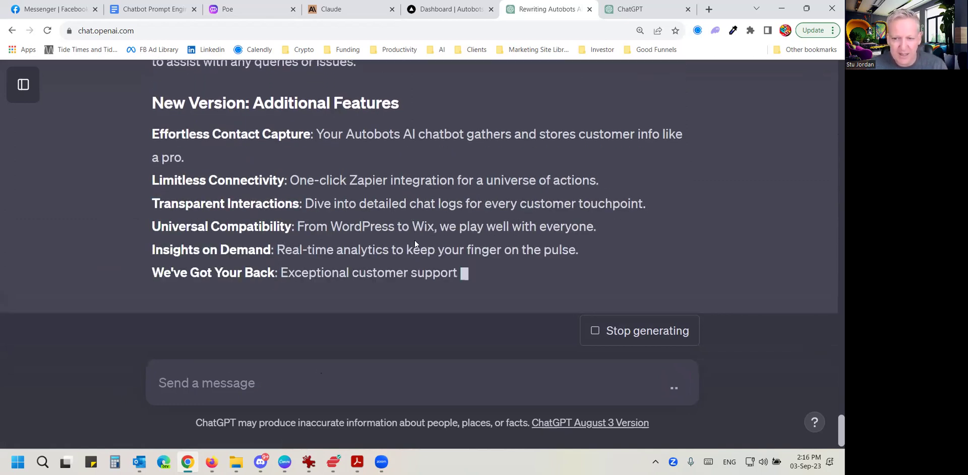
scroll(423, 232, "up", 10)
scroll(434, 223, "up", 3)
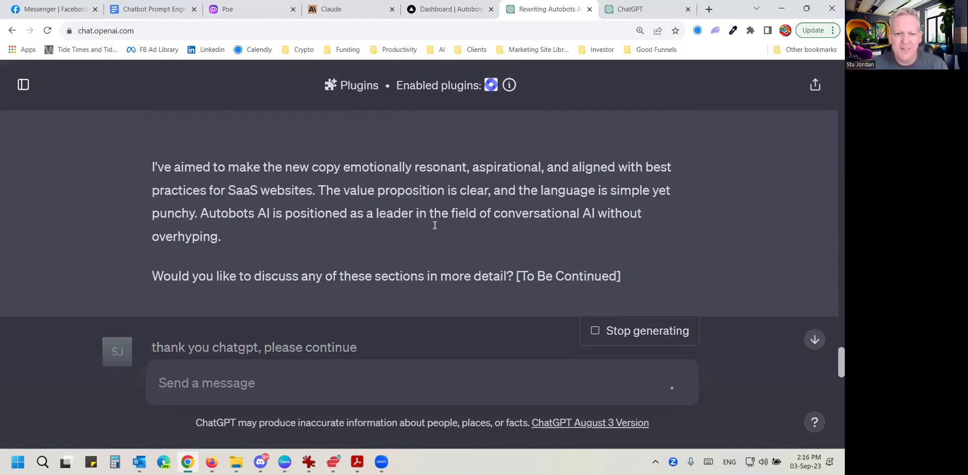
scroll(434, 227, "down", 10)
scroll(367, 231, "up", 6)
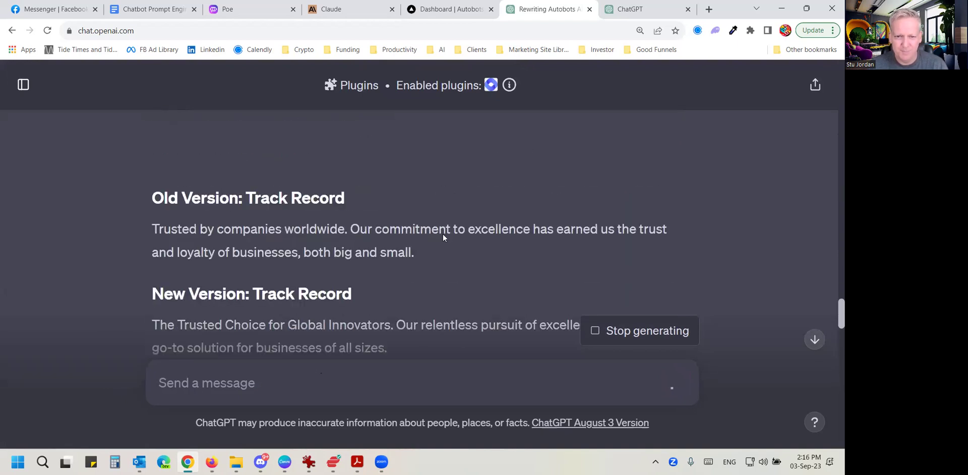
scroll(442, 236, "down", 12)
scroll(444, 241, "down", 15)
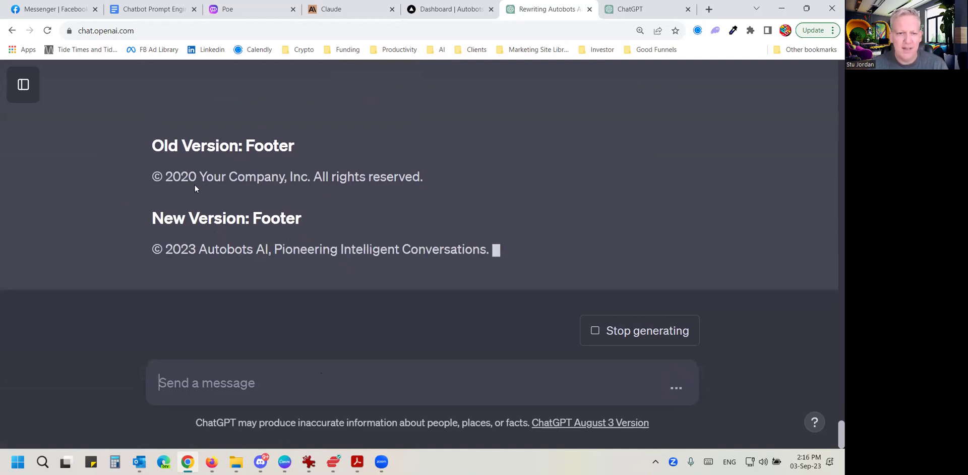
scroll(400, 207, "up", 3)
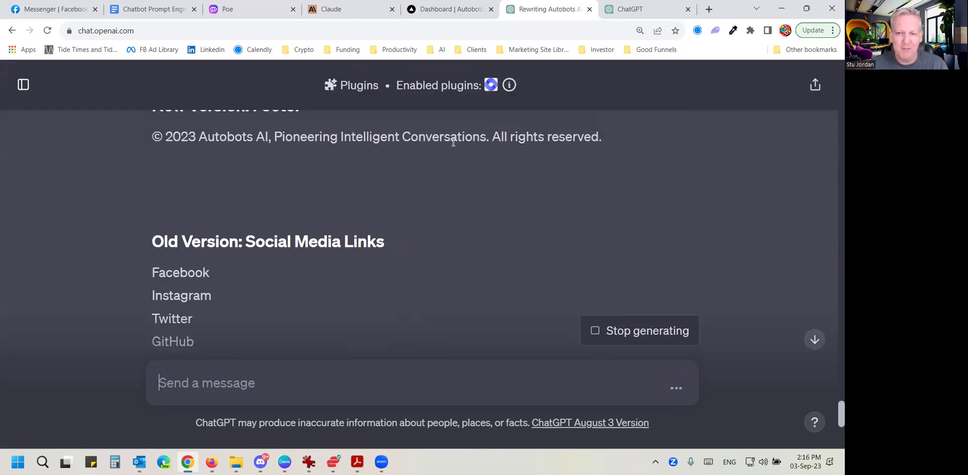
scroll(316, 193, "up", 1)
scroll(315, 192, "up", 2)
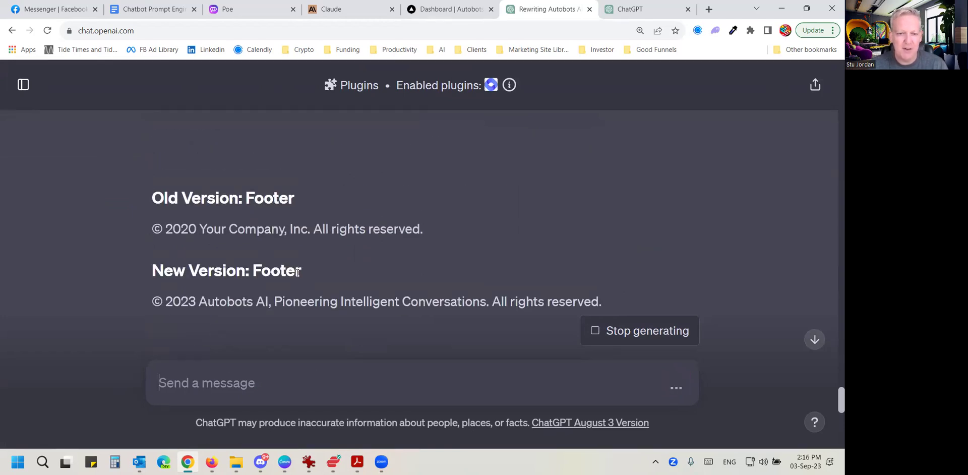
left_click_drag(145, 232, 425, 232)
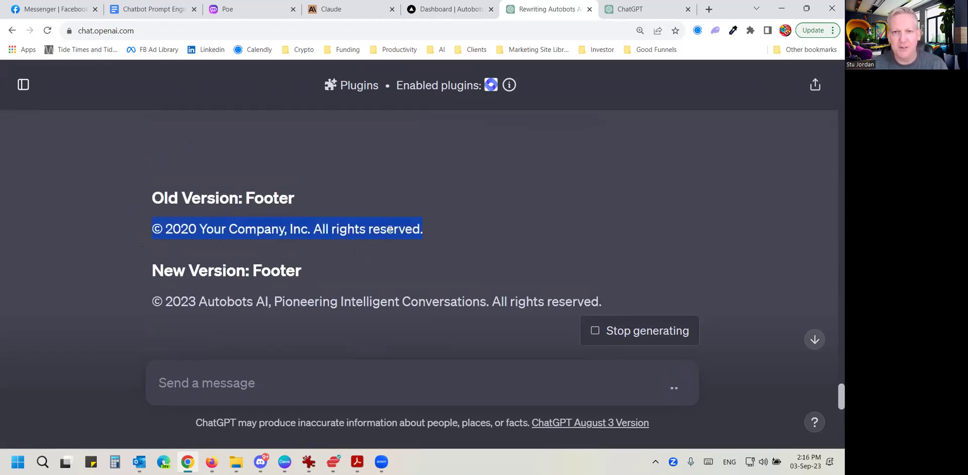
scroll(388, 233, "down", 4)
scroll(369, 234, "down", 2)
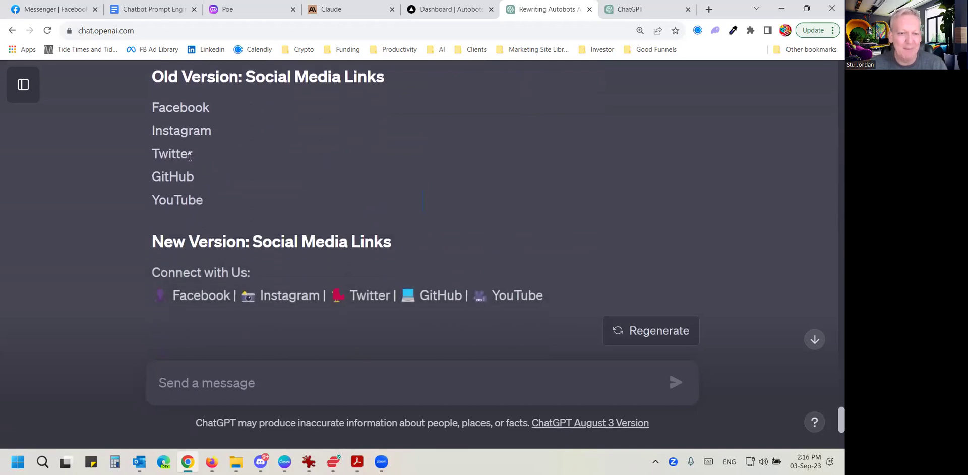
left_click_drag(552, 296, 364, 218)
scroll(363, 219, "down", 4)
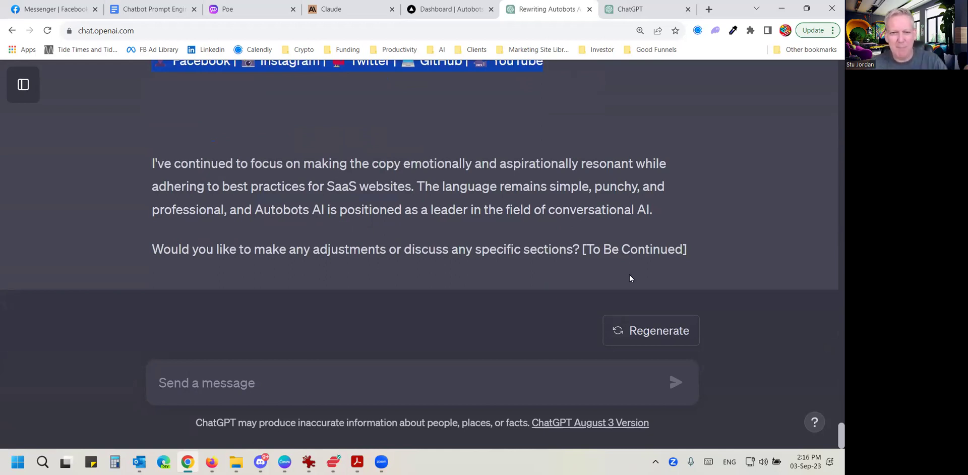
Regenerate ChatGPT's continuation of the website section rewrite to get an alternative version
left_click(652, 332)
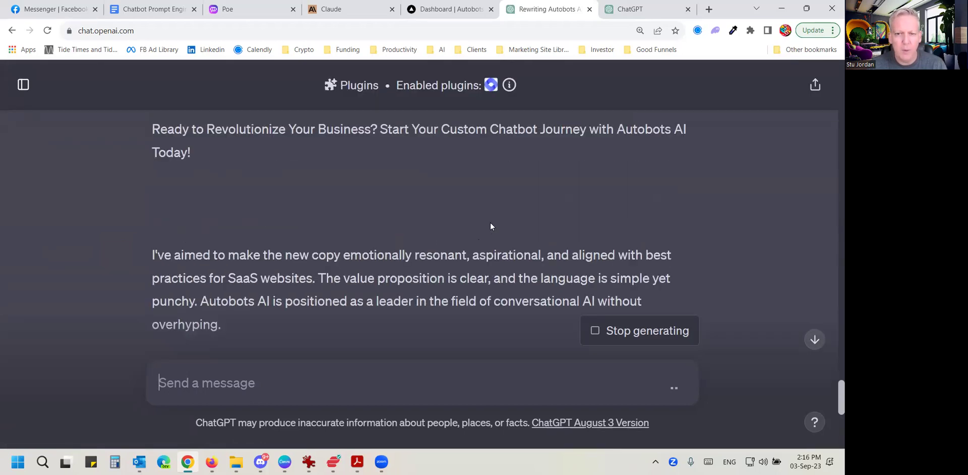
scroll(488, 219, "up", 4)
scroll(488, 218, "up", 10)
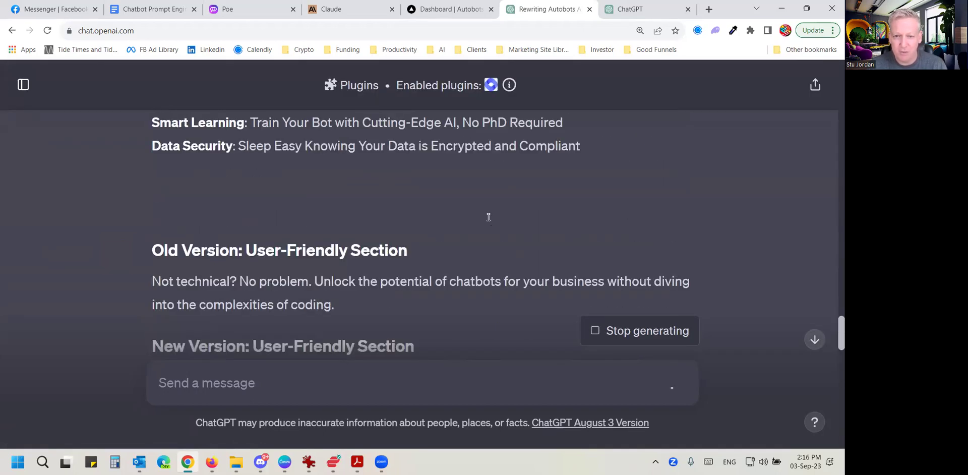
scroll(487, 217, "down", 9)
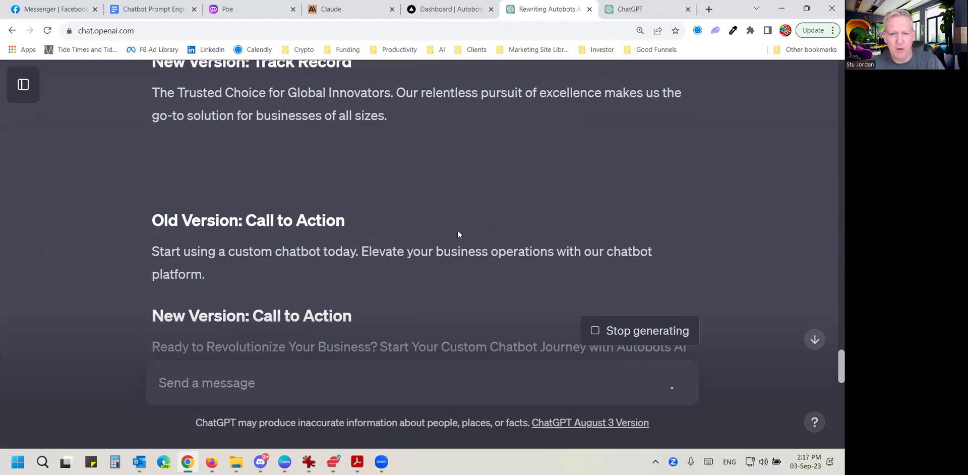
scroll(458, 230, "down", 6)
Compare the original 1/2 response with the regenerated 2/2 version of the Additional Features copy
scroll(447, 241, "down", 6)
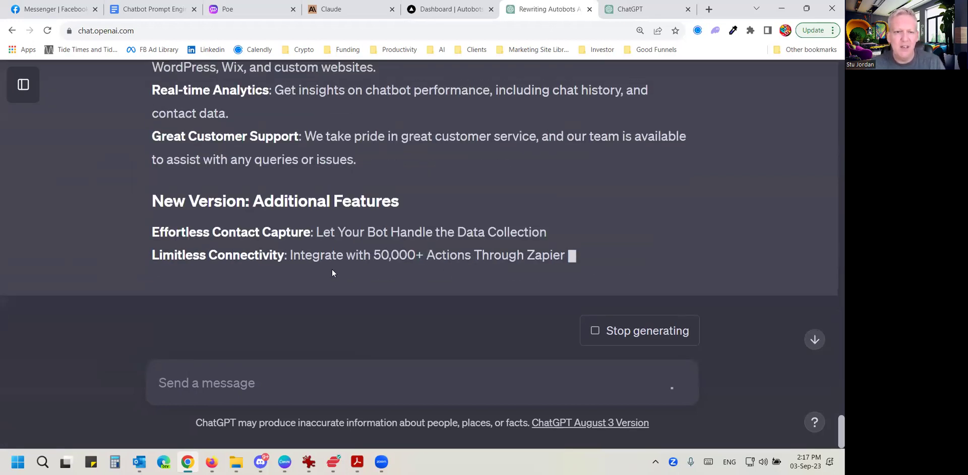
scroll(332, 268, "up", 9)
scroll(126, 277, "down", 1)
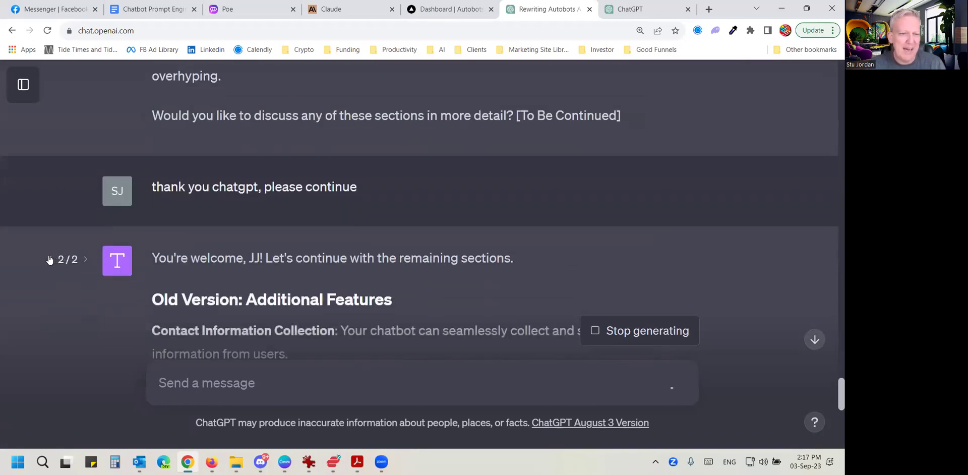
left_click(48, 258)
left_click(83, 259)
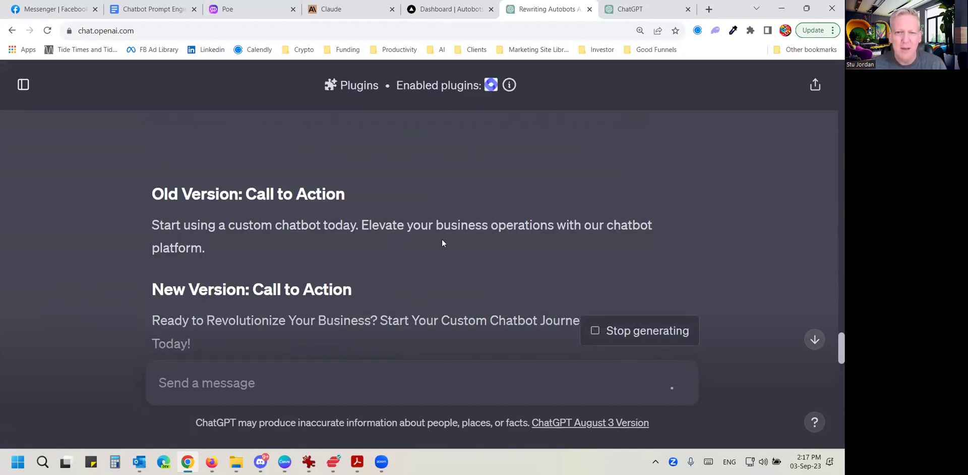